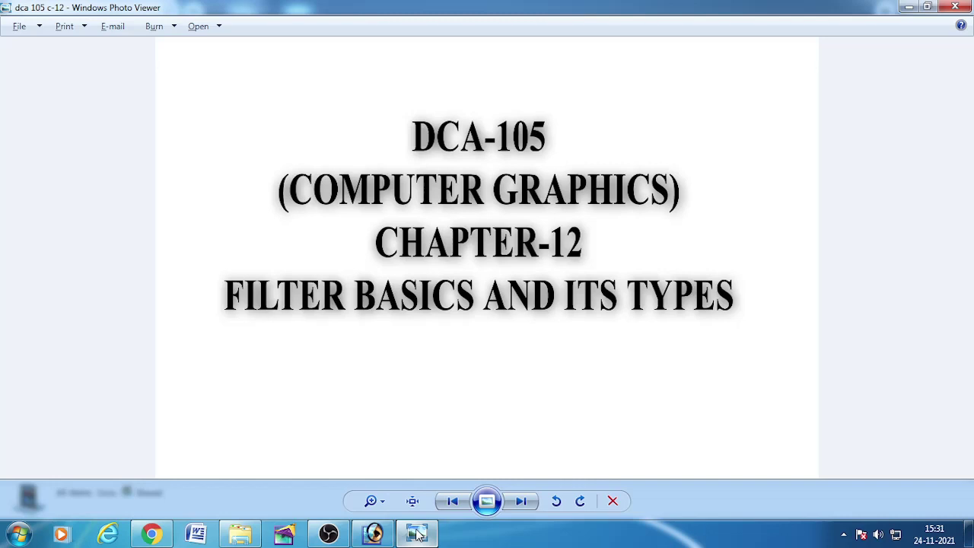
# Step: Switch from the Photo Viewer title slide to the empty Photoshop workspace
pyautogui.click(385, 537)
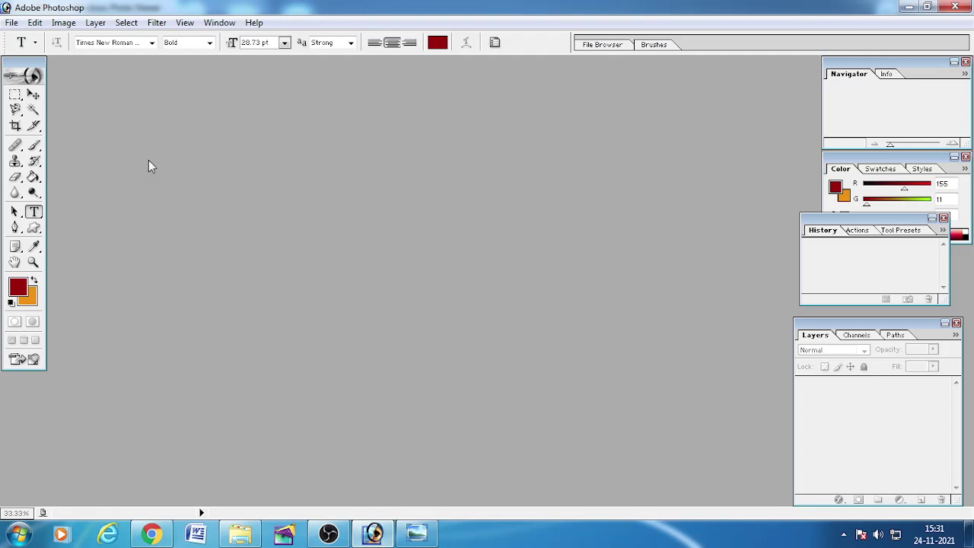
# Step: Browse the Open dialog to Desktop > photoshop pics > edit
pyautogui.click(13, 23)
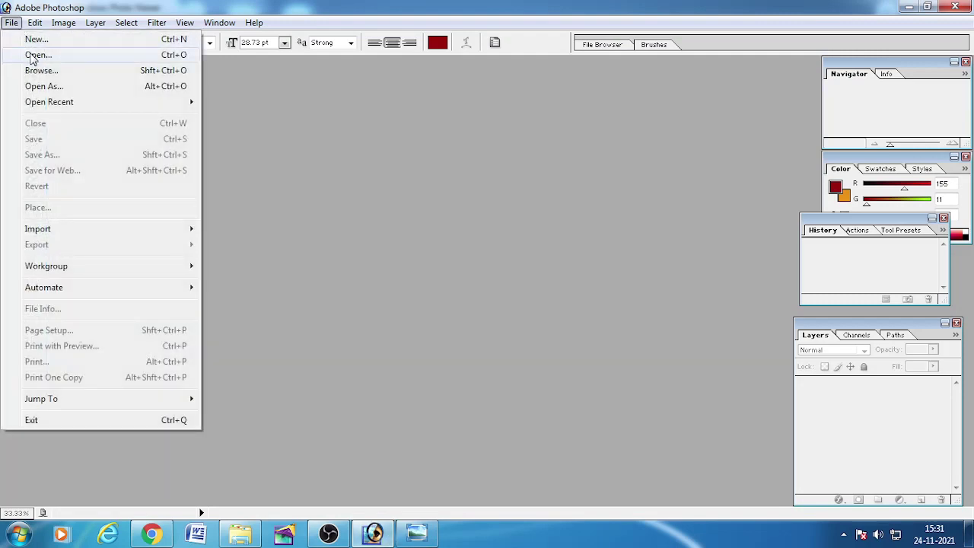
pyautogui.click(37, 55)
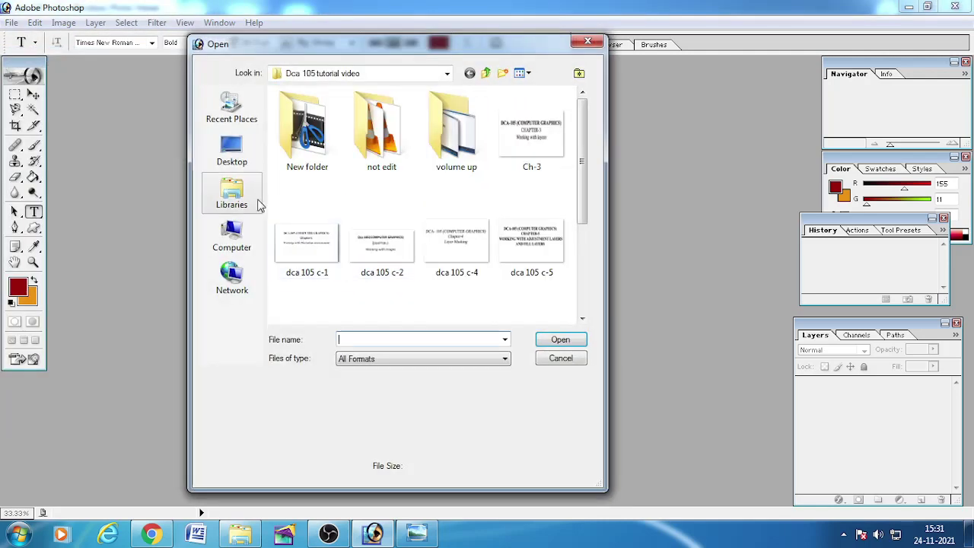
pyautogui.click(243, 163)
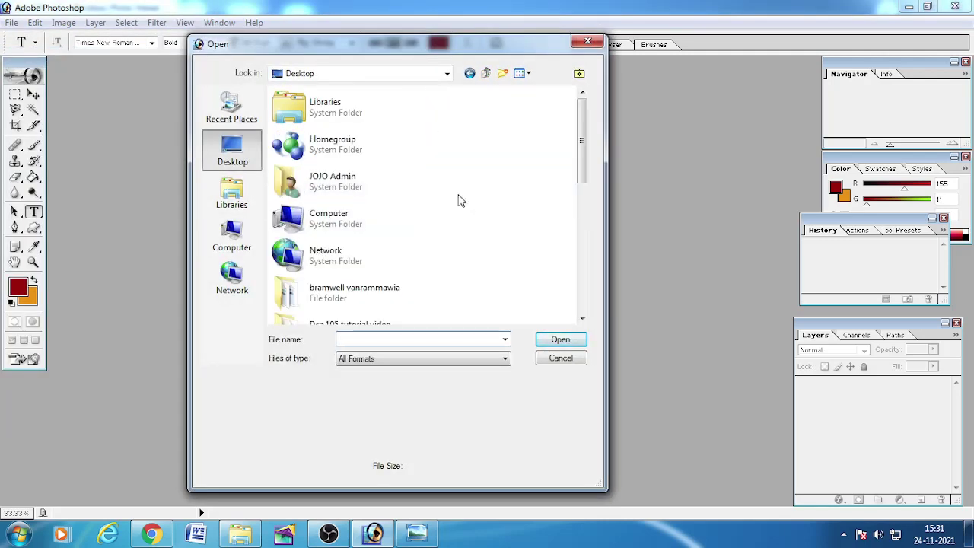
pyautogui.scroll(-2, 342, 244)
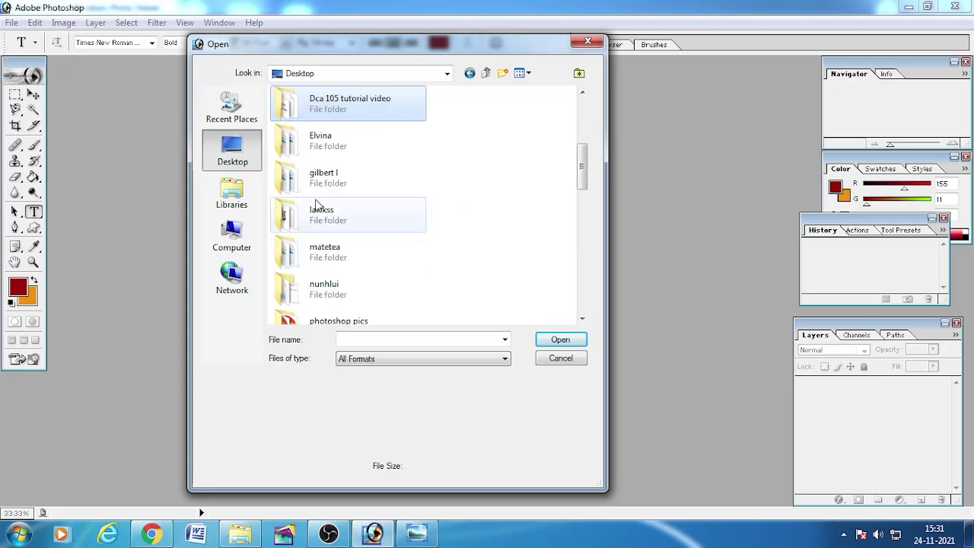
pyautogui.scroll(-3, 314, 215)
pyautogui.scroll(2, 314, 215)
pyautogui.doubleClick(312, 137)
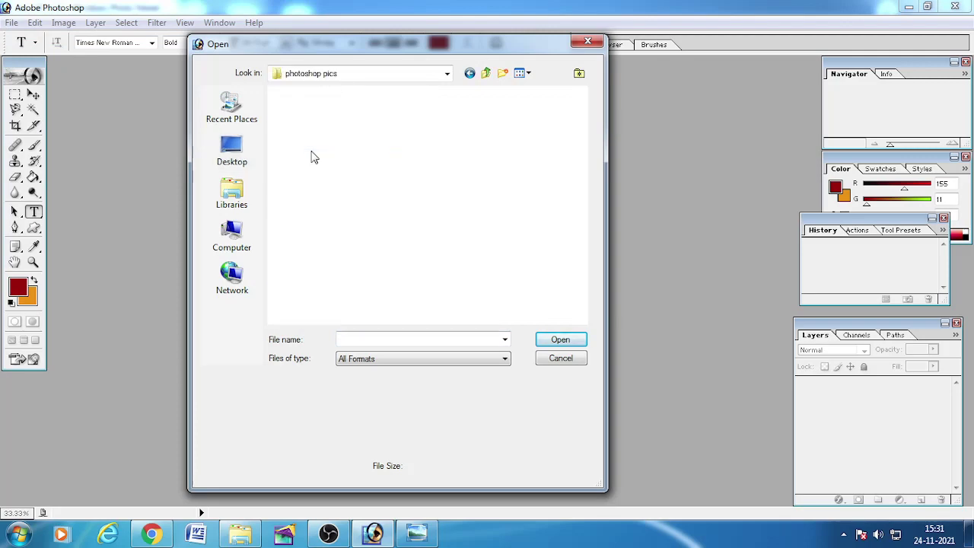
pyautogui.doubleClick(303, 150)
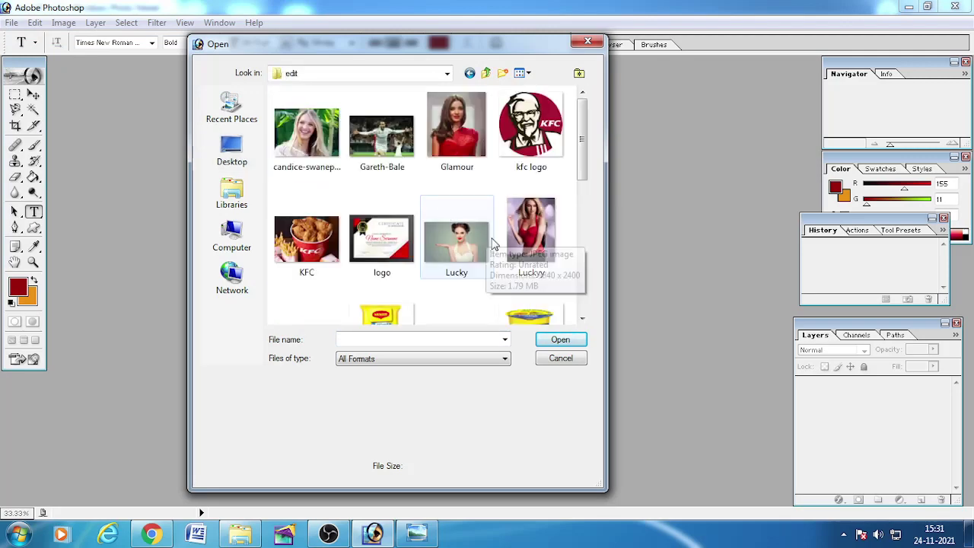
# Step: Open the vogue.jpg portrait from the edit folder
pyautogui.scroll(-5, 455, 259)
pyautogui.scroll(3, 455, 258)
pyautogui.scroll(3, 455, 259)
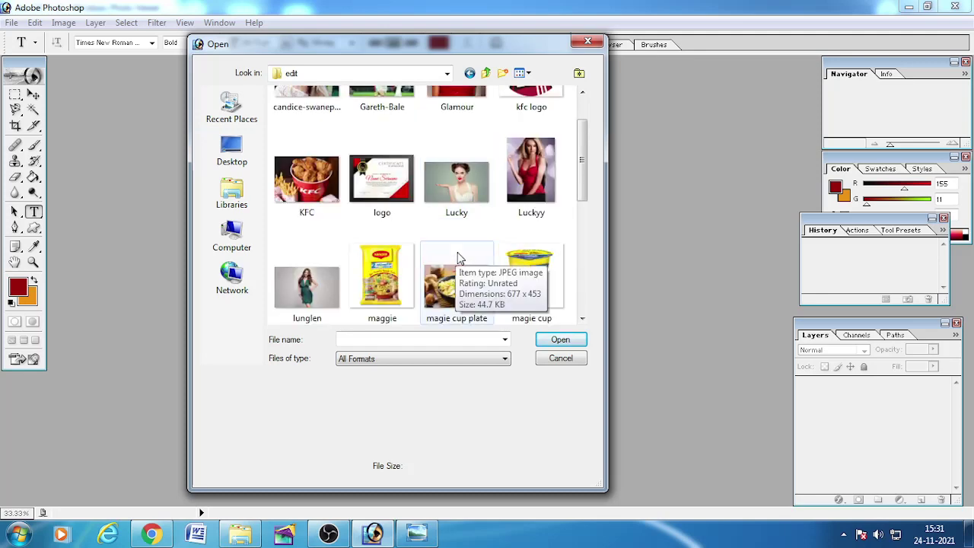
pyautogui.scroll(-3, 456, 259)
pyautogui.scroll(-3, 458, 258)
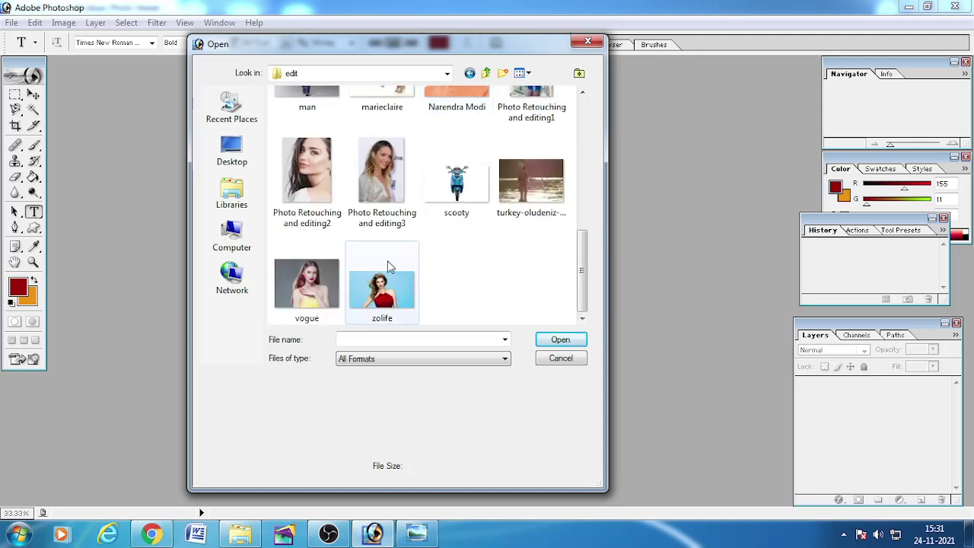
pyautogui.click(325, 276)
pyautogui.doubleClick(325, 276)
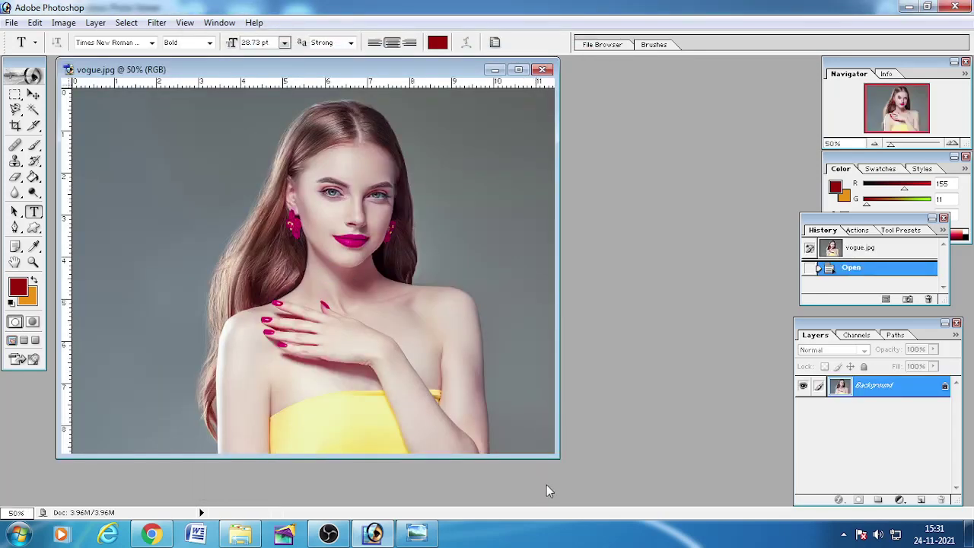
# Step: Enlarge the vogue.jpg window to show the full photo and list the Blur filters
pyautogui.moveTo(554, 453); pyautogui.dragTo(607, 477)
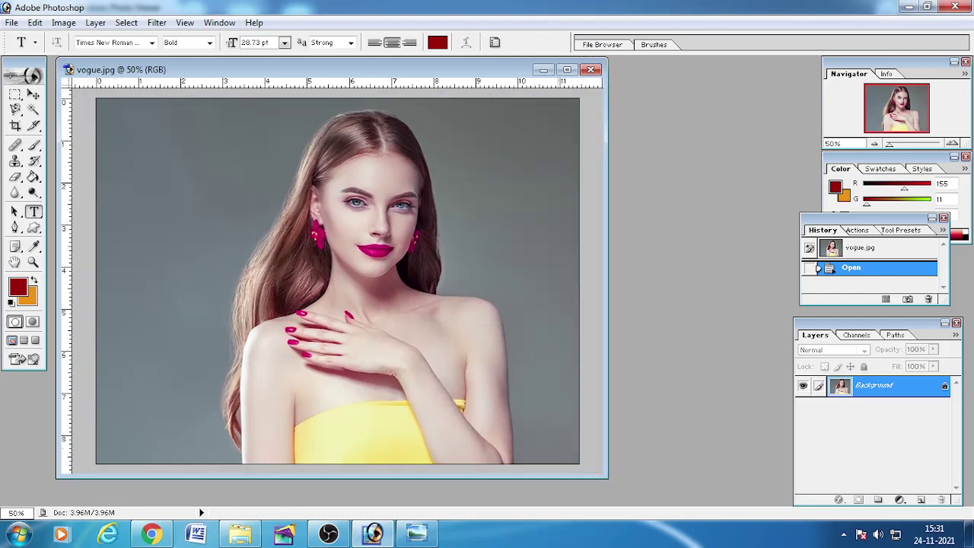
pyautogui.click(156, 23)
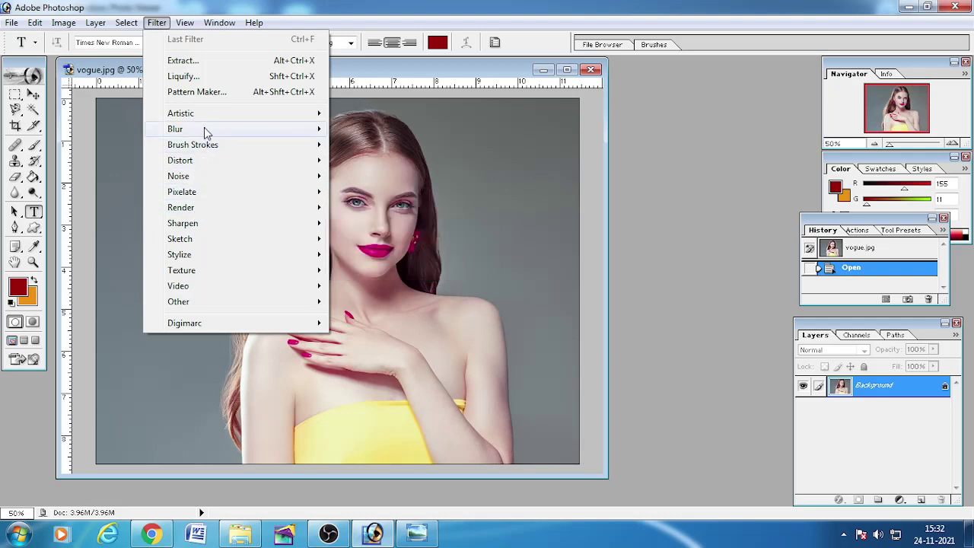
pyautogui.moveTo(175, 128)
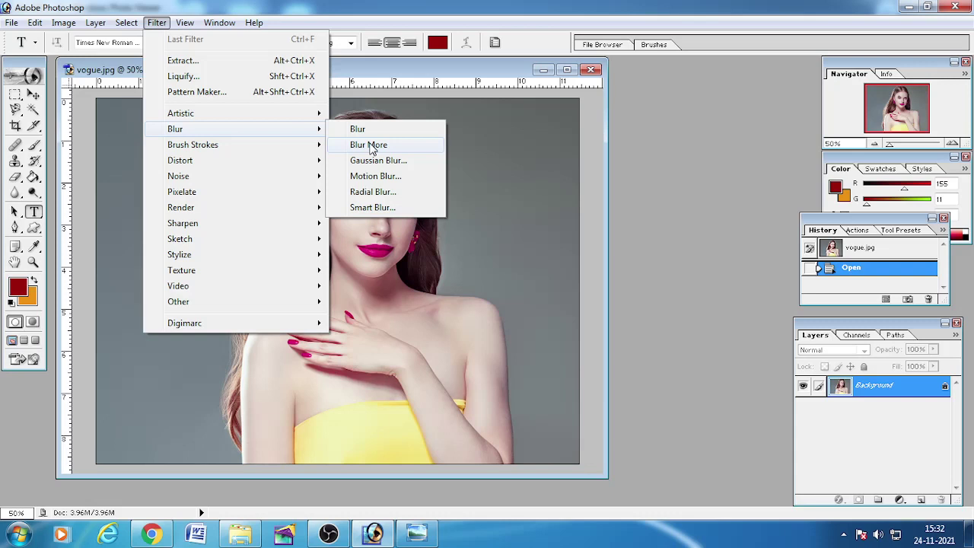
# Step: Try Blur More on the portrait, then undo it back to the Open state
pyautogui.click(372, 145)
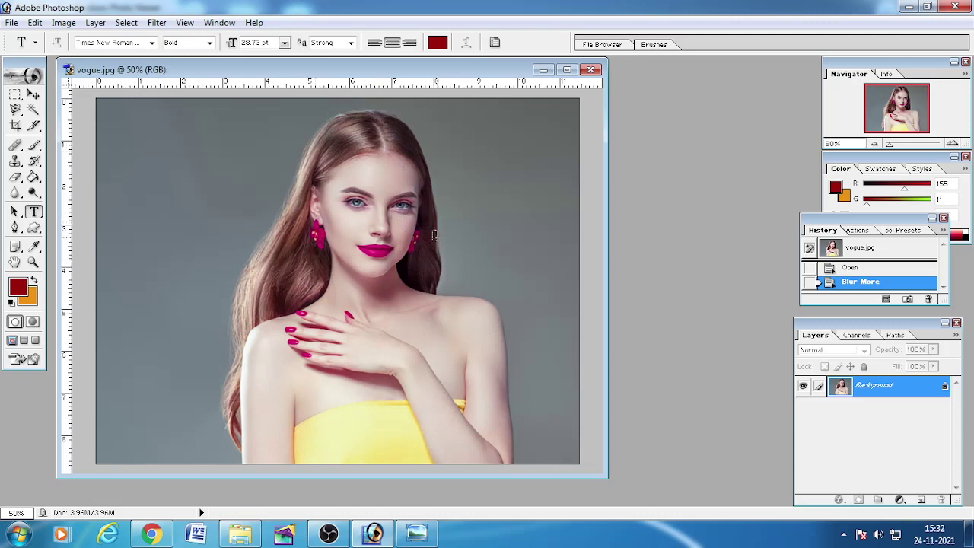
pyautogui.hotkey('ctrl', 'z')
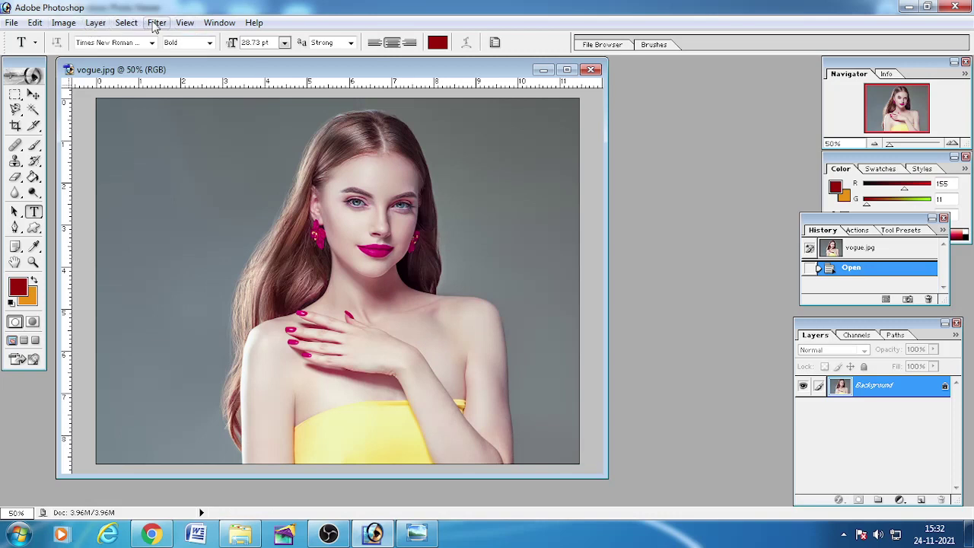
pyautogui.click(156, 23)
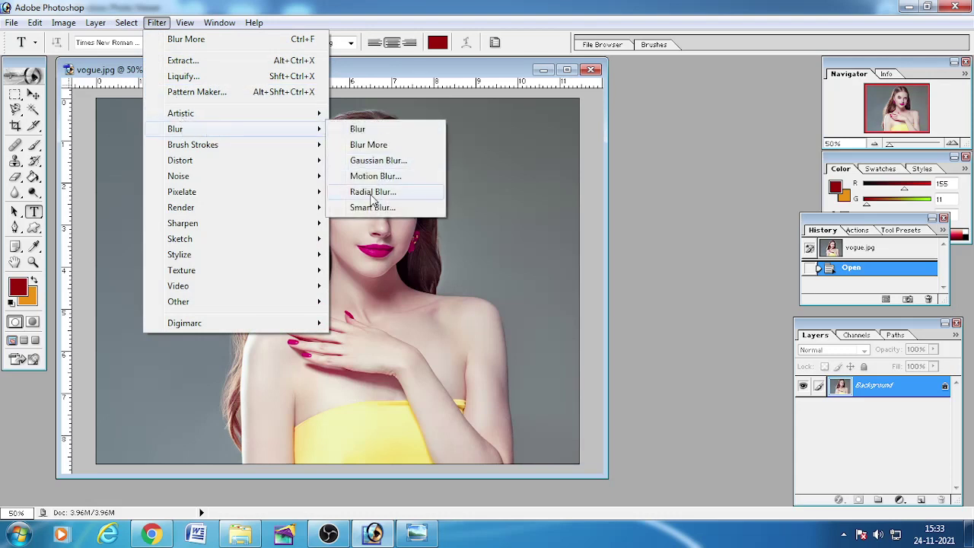
# Step: Open Gaussian Blur and zoom its preview out to show the whole face
pyautogui.click(383, 166)
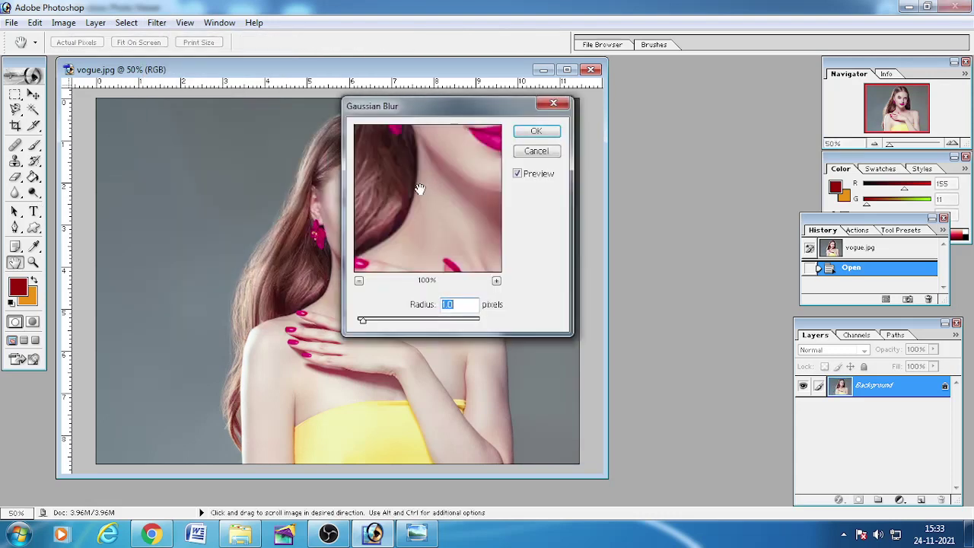
pyautogui.moveTo(440, 106); pyautogui.dragTo(536, 103)
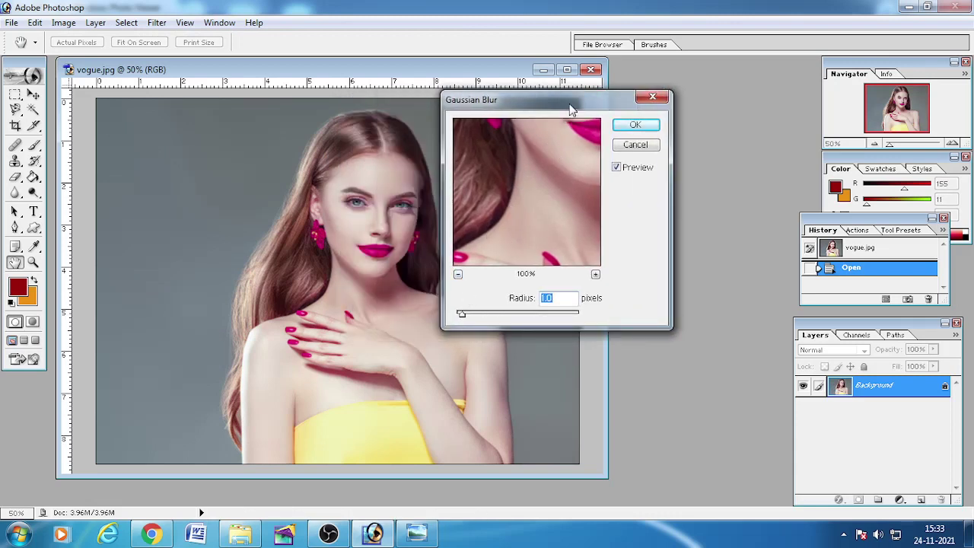
pyautogui.moveTo(569, 104); pyautogui.dragTo(488, 119)
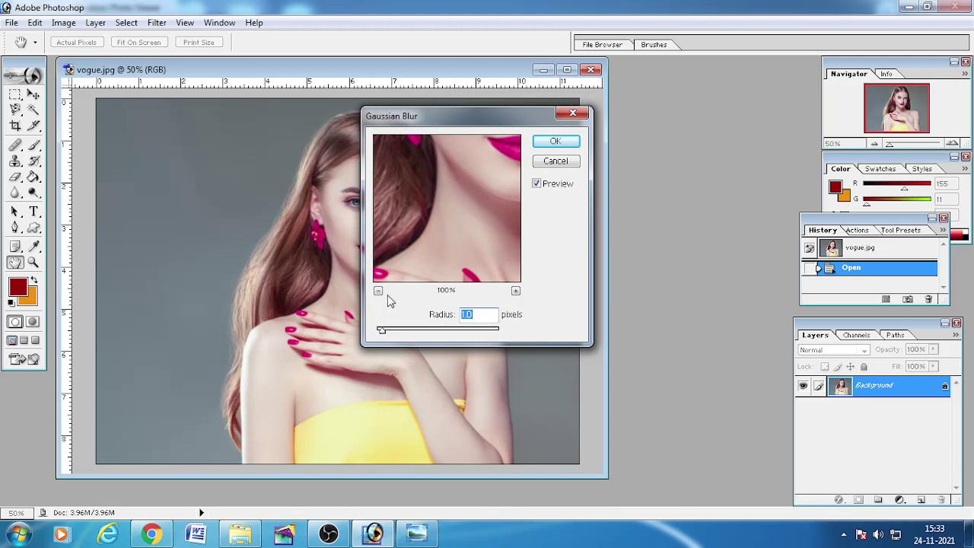
pyautogui.click(378, 291)
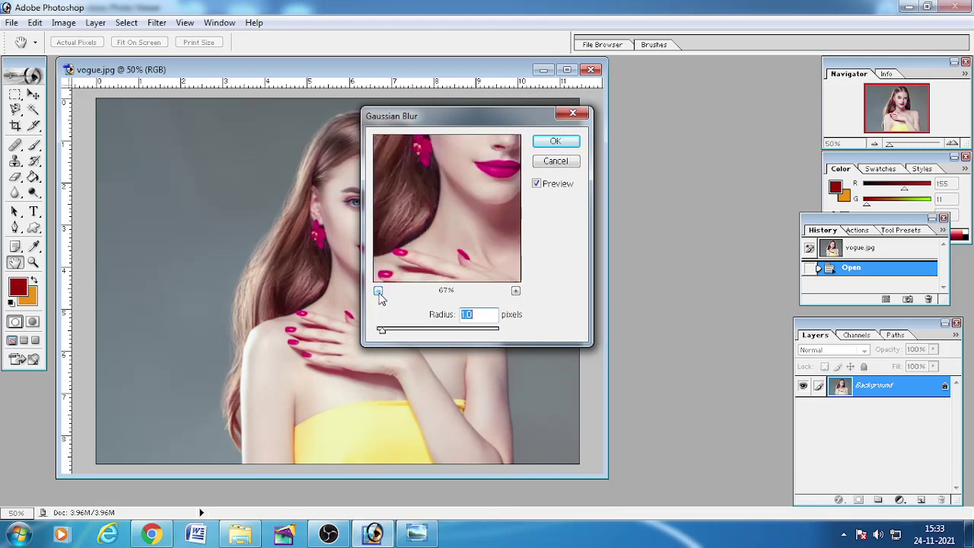
pyautogui.click(378, 291)
pyautogui.click(379, 292)
pyautogui.click(378, 291)
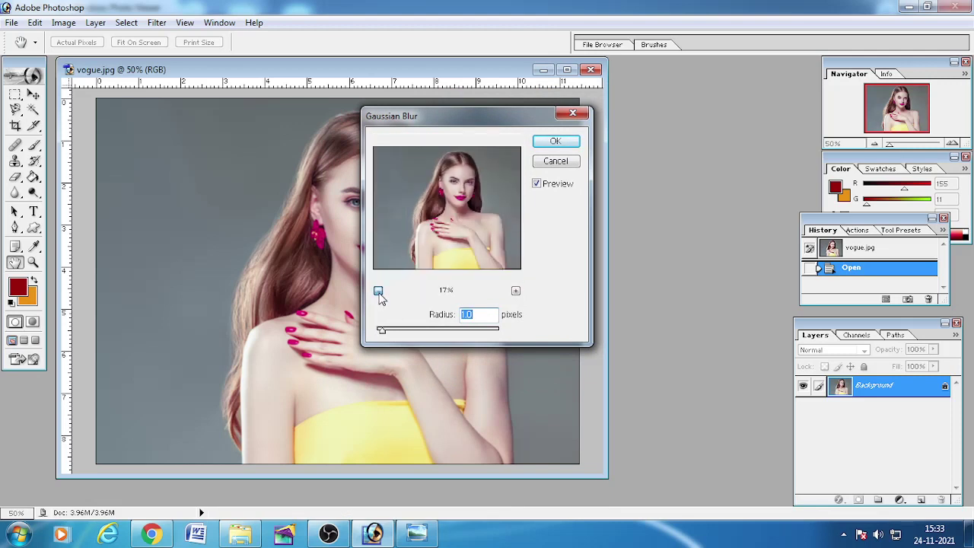
# Step: Apply a Gaussian Blur of about 5.6 pixels, then undo it
pyautogui.moveTo(381, 330); pyautogui.dragTo(413, 332)
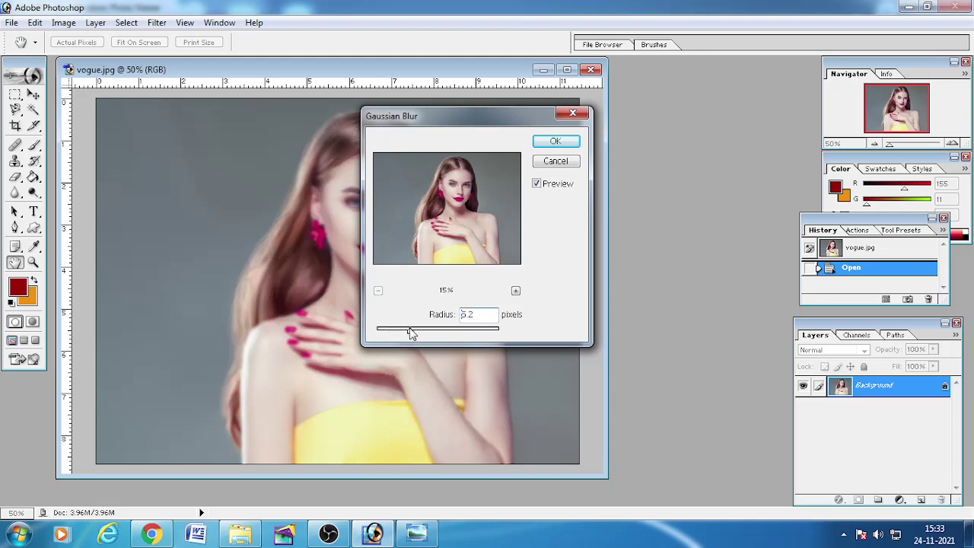
pyautogui.moveTo(449, 118); pyautogui.dragTo(654, 111)
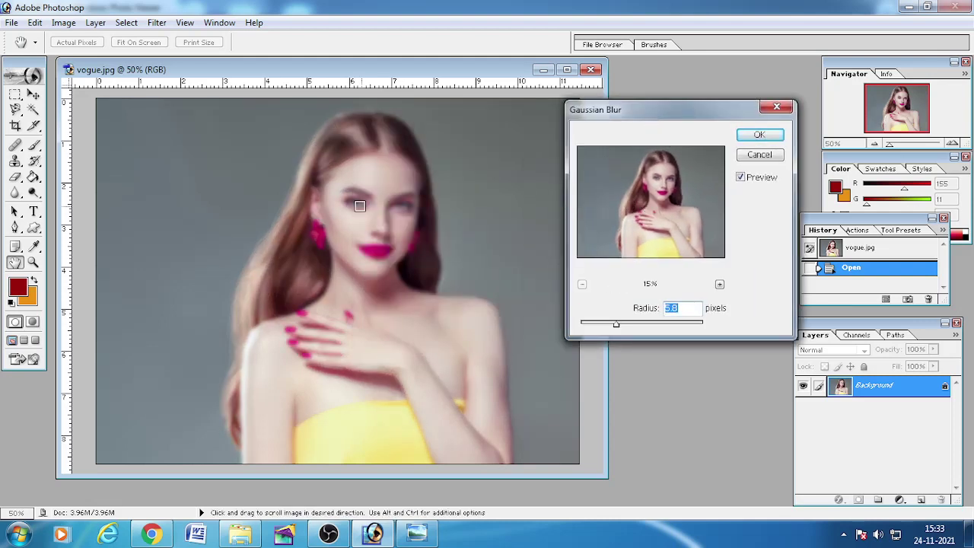
pyautogui.moveTo(618, 326)
pyautogui.mouseDown()
pyautogui.moveTo(656, 325)
pyautogui.moveTo(598, 328)
pyautogui.moveTo(628, 325)
pyautogui.mouseUp()
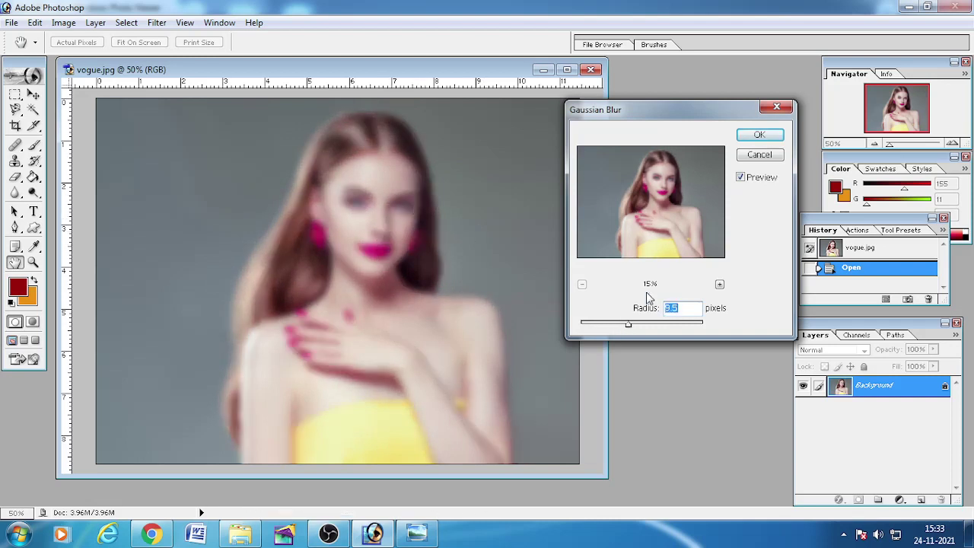
pyautogui.moveTo(628, 326); pyautogui.dragTo(614, 325)
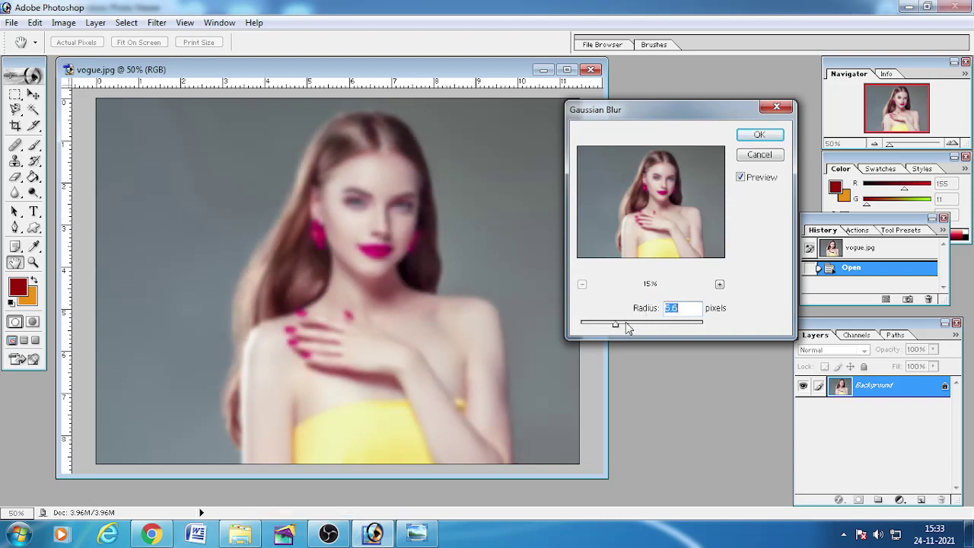
pyautogui.click(758, 135)
pyautogui.press('t')
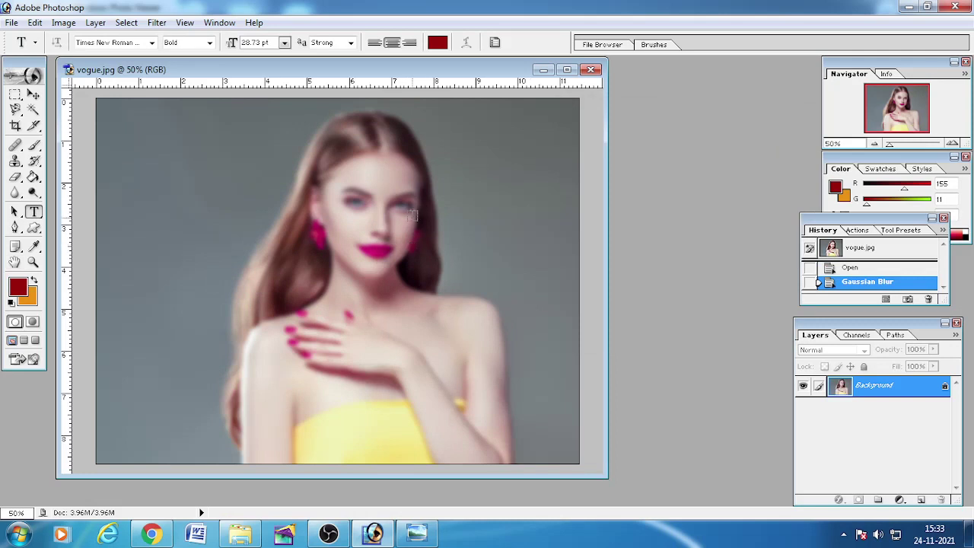
pyautogui.hotkey('ctrl', 'z')
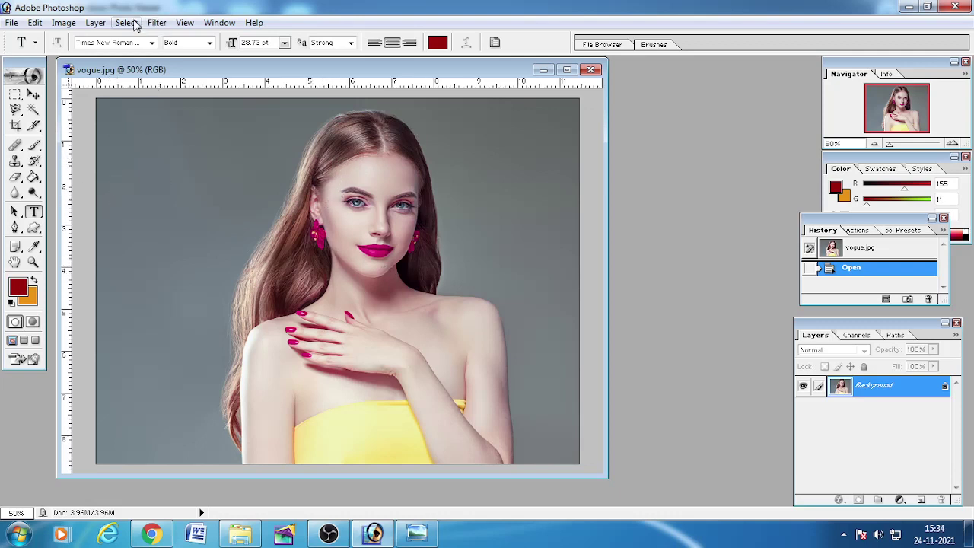
# Step: Draw an elliptical marquee selection around the woman's face
pyautogui.click(16, 95)
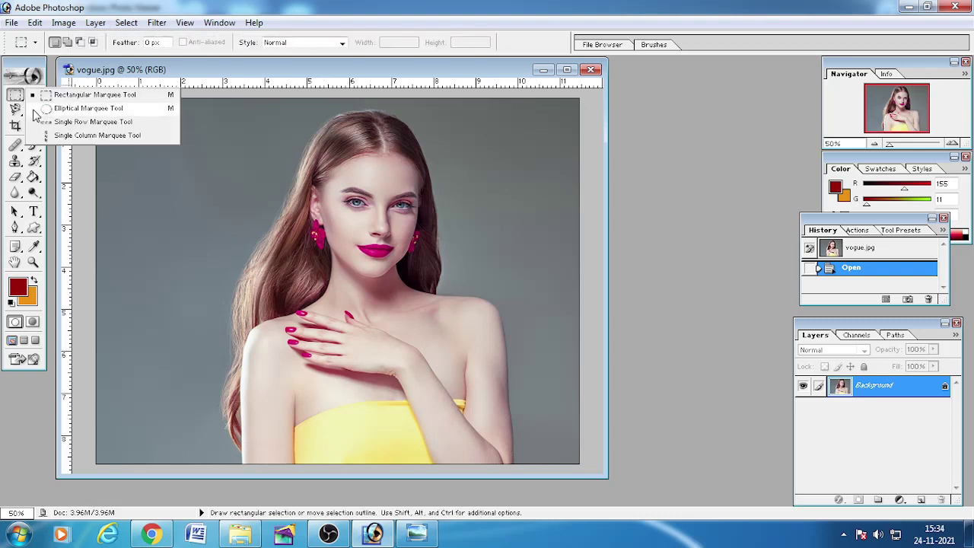
pyautogui.click(19, 111)
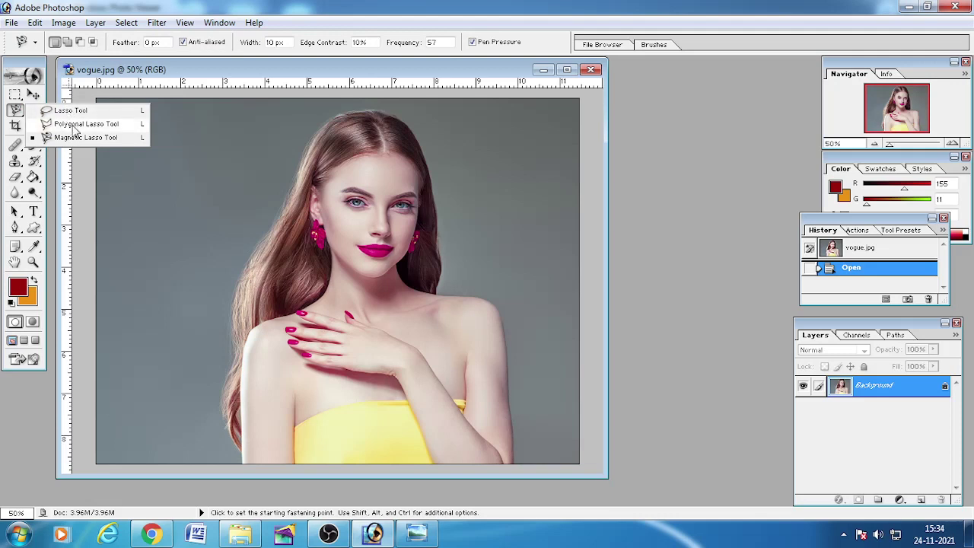
pyautogui.click(16, 94)
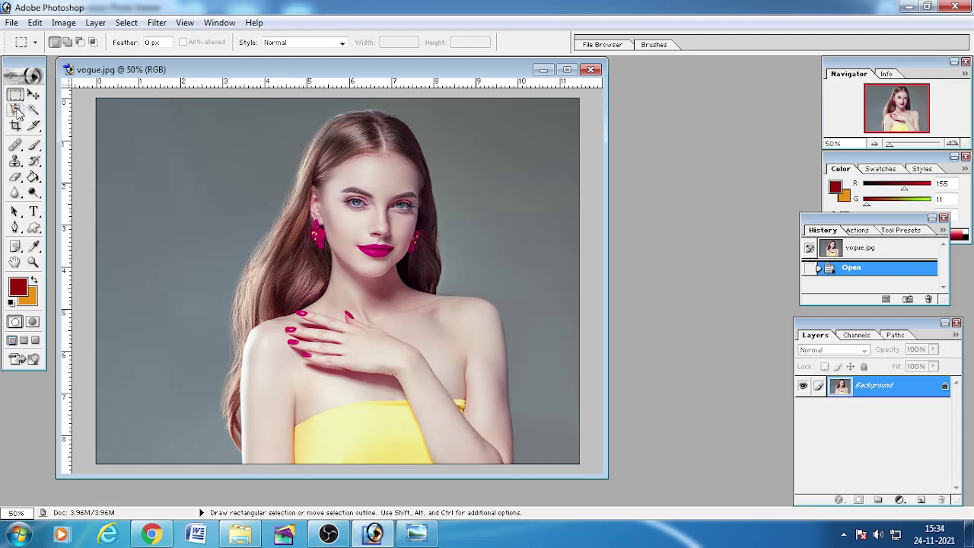
pyautogui.click(17, 111)
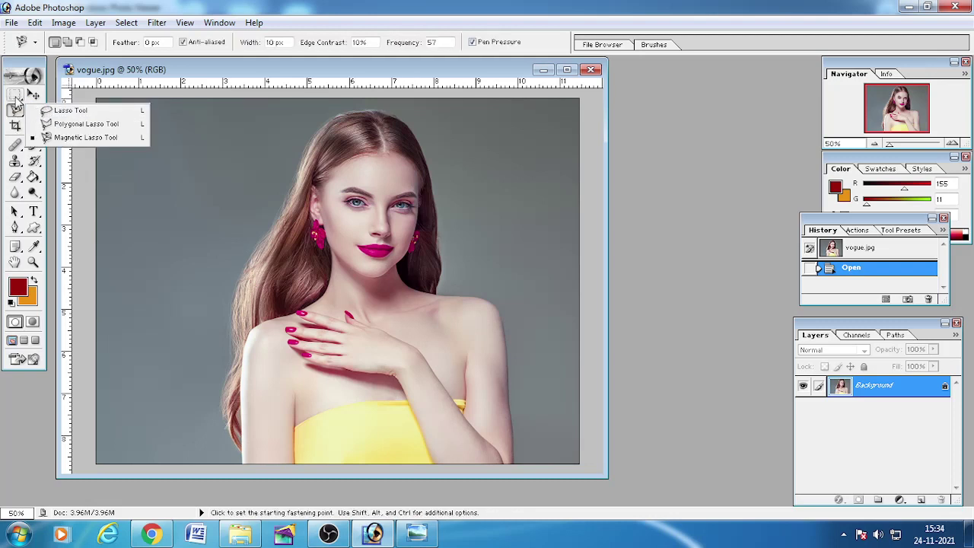
pyautogui.click(15, 96)
pyautogui.click(31, 111)
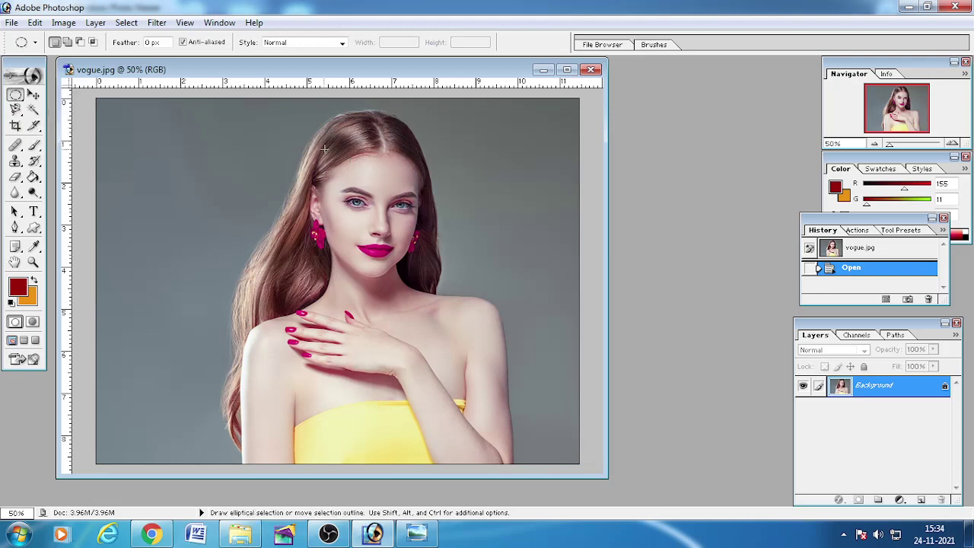
pyautogui.moveTo(324, 149); pyautogui.dragTo(415, 255)
pyautogui.moveTo(422, 282); pyautogui.dragTo(423, 280)
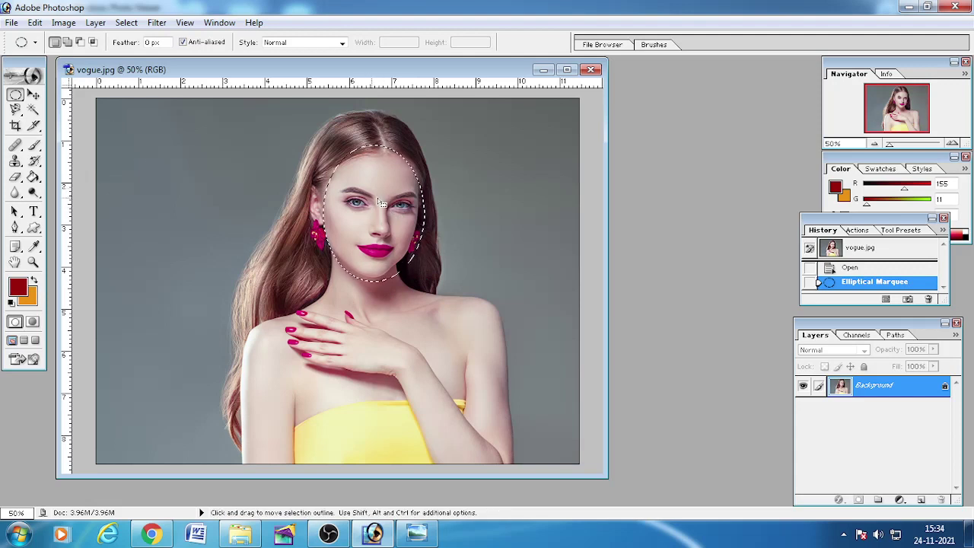
pyautogui.click(157, 23)
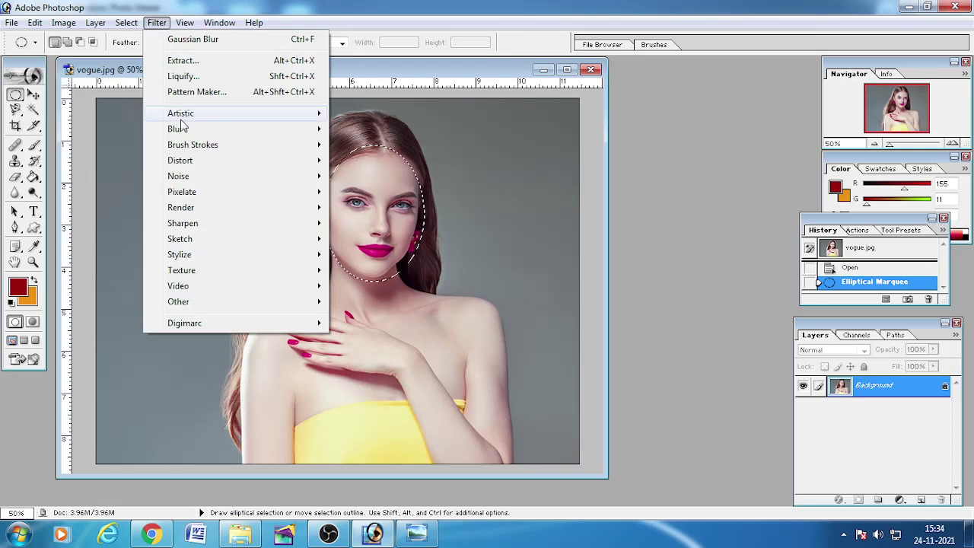
pyautogui.moveTo(175, 129)
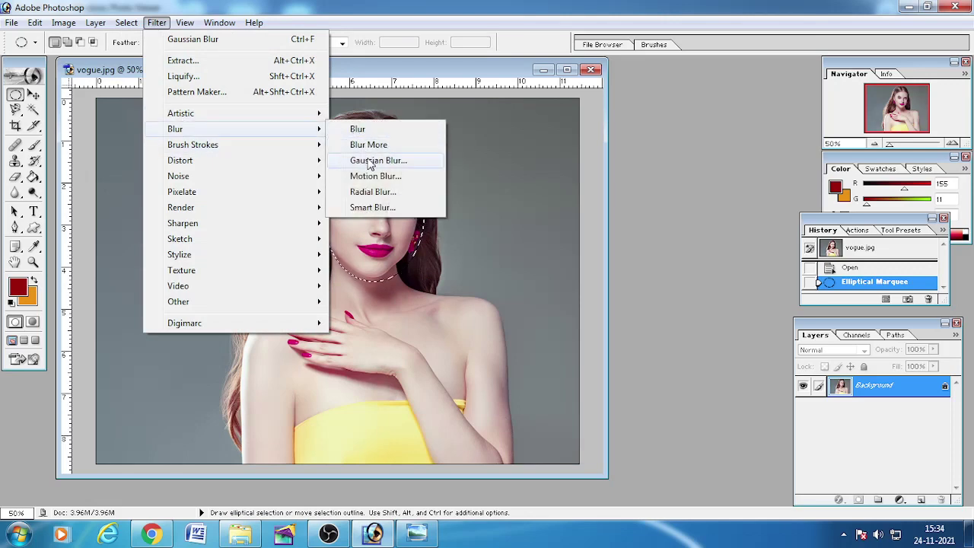
pyautogui.click(369, 161)
pyautogui.click(582, 284)
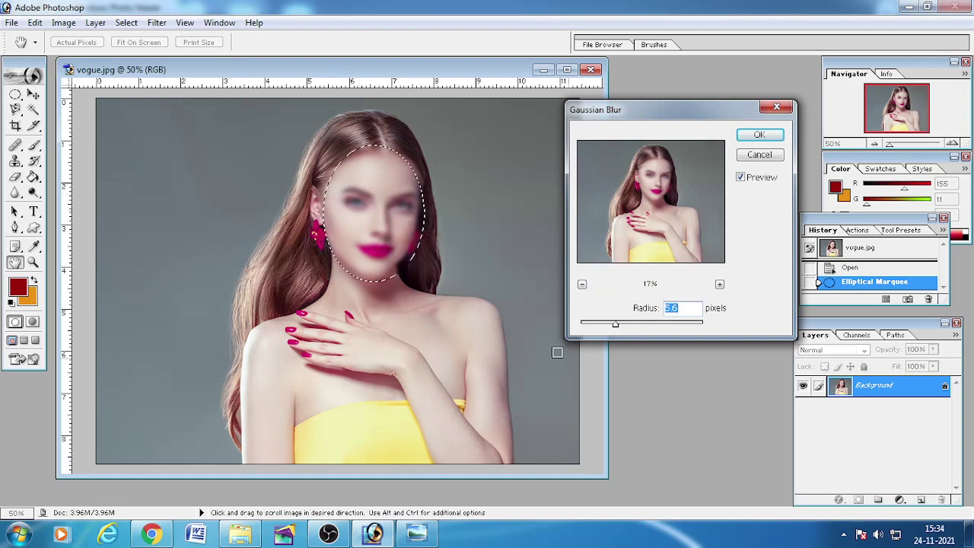
pyautogui.moveTo(615, 323)
pyautogui.mouseDown()
pyautogui.moveTo(656, 327)
pyautogui.moveTo(593, 327)
pyautogui.moveTo(603, 325)
pyautogui.mouseUp()
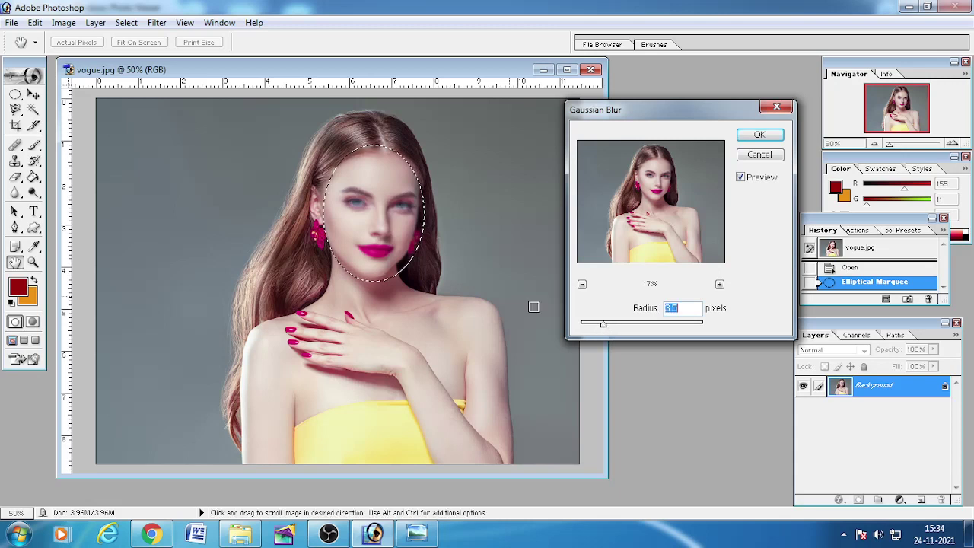
pyautogui.click(758, 154)
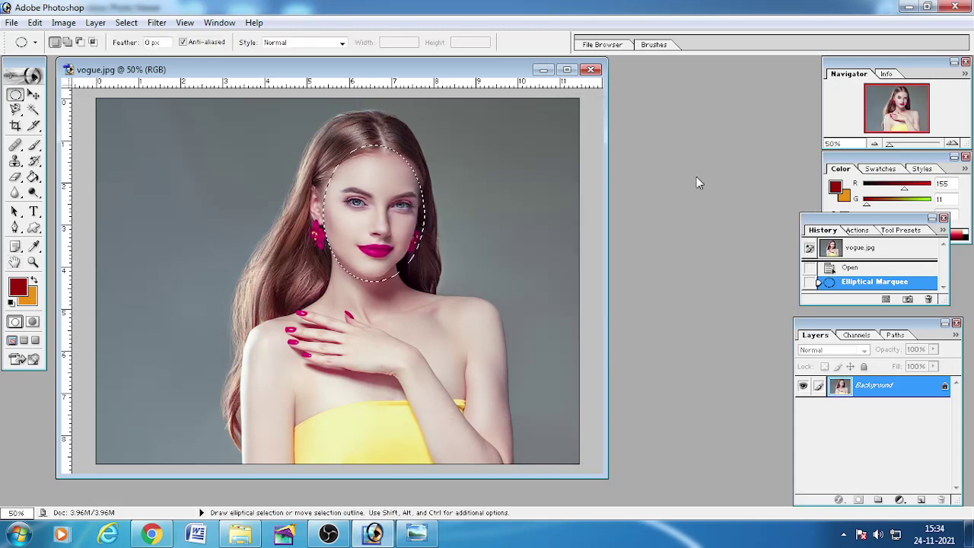
pyautogui.click(126, 22)
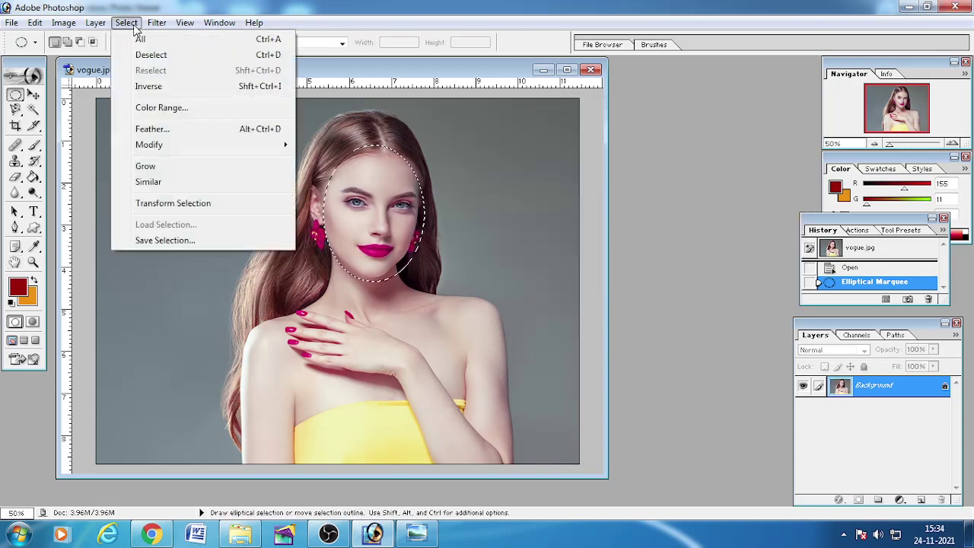
# Step: Invert the face selection and apply a roughly 21-pixel, 0° Motion Blur to the surroundings
pyautogui.click(148, 86)
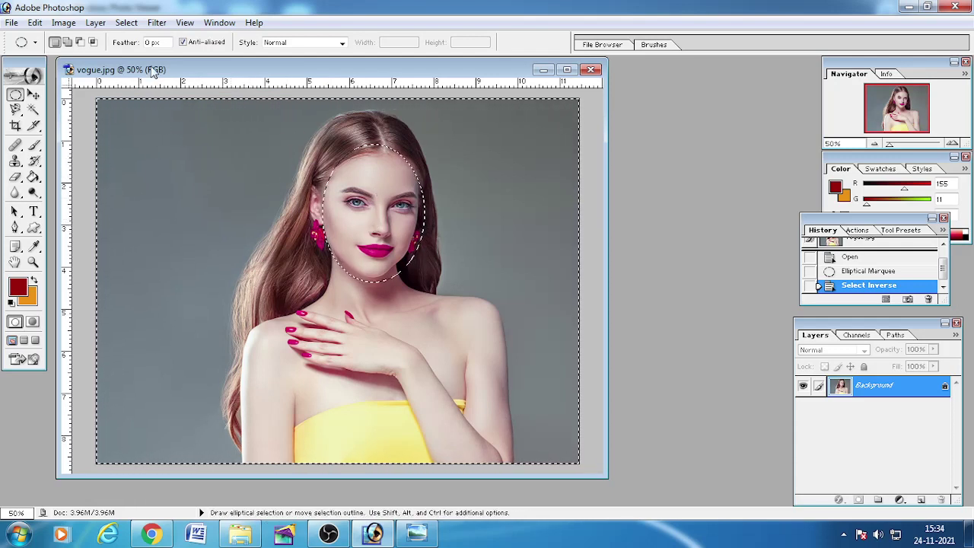
pyautogui.click(157, 22)
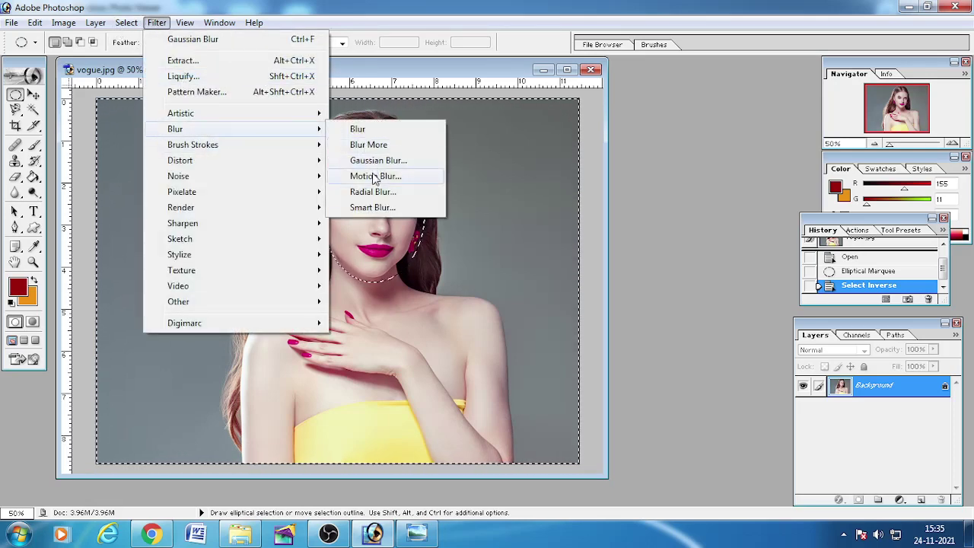
pyautogui.moveTo(175, 129)
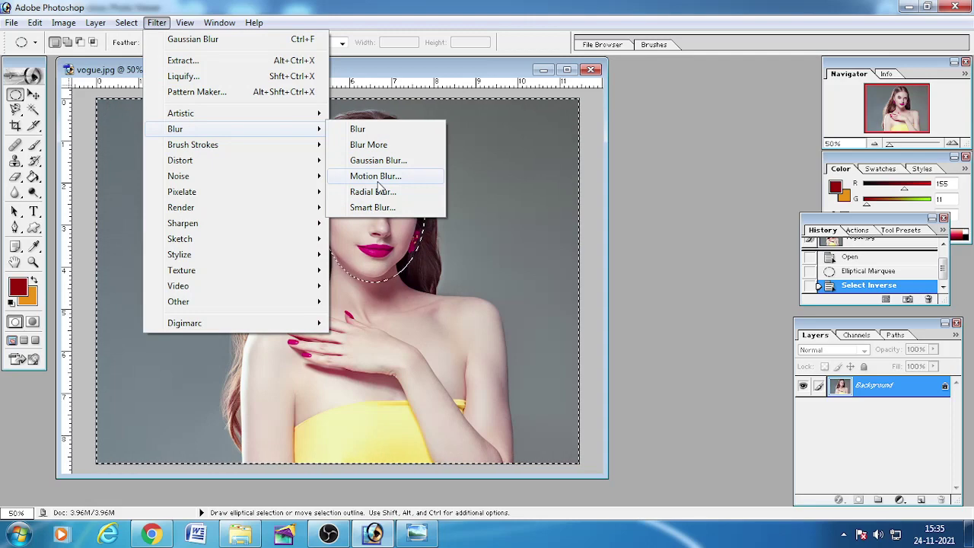
pyautogui.click(376, 178)
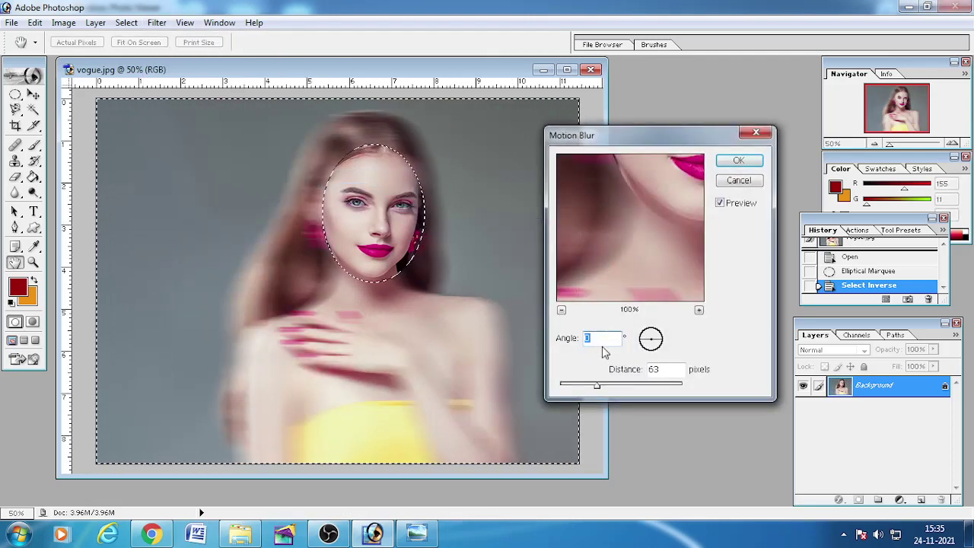
pyautogui.moveTo(598, 388); pyautogui.dragTo(571, 386)
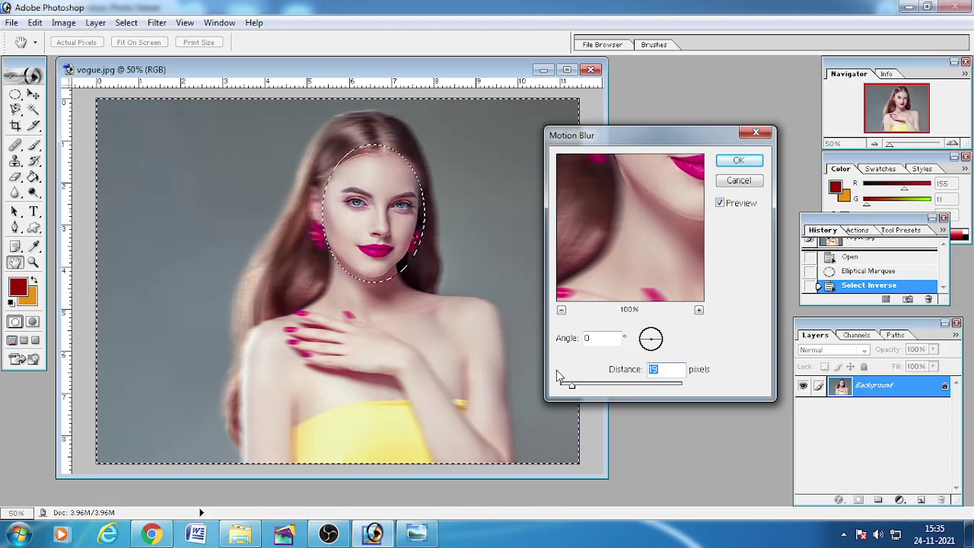
pyautogui.moveTo(572, 386); pyautogui.dragTo(588, 388)
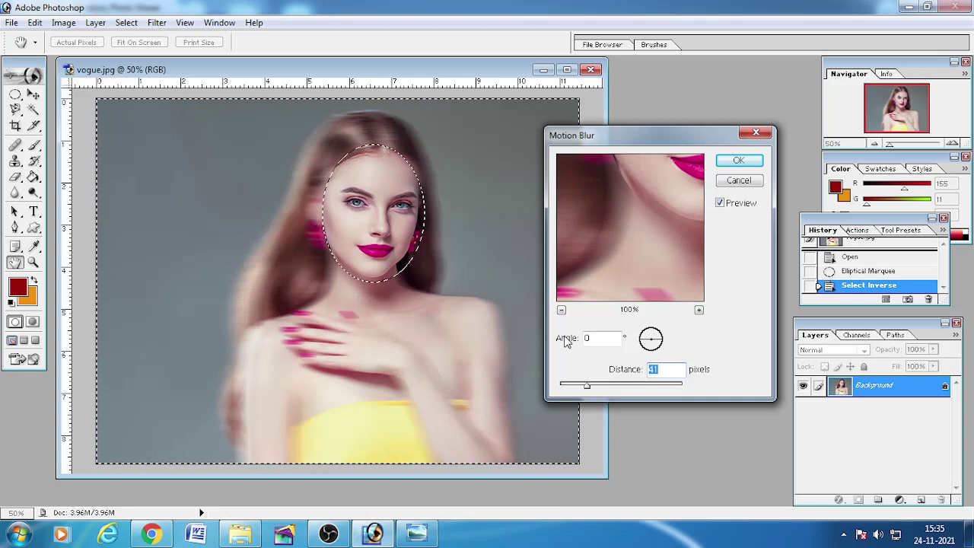
pyautogui.click(561, 310)
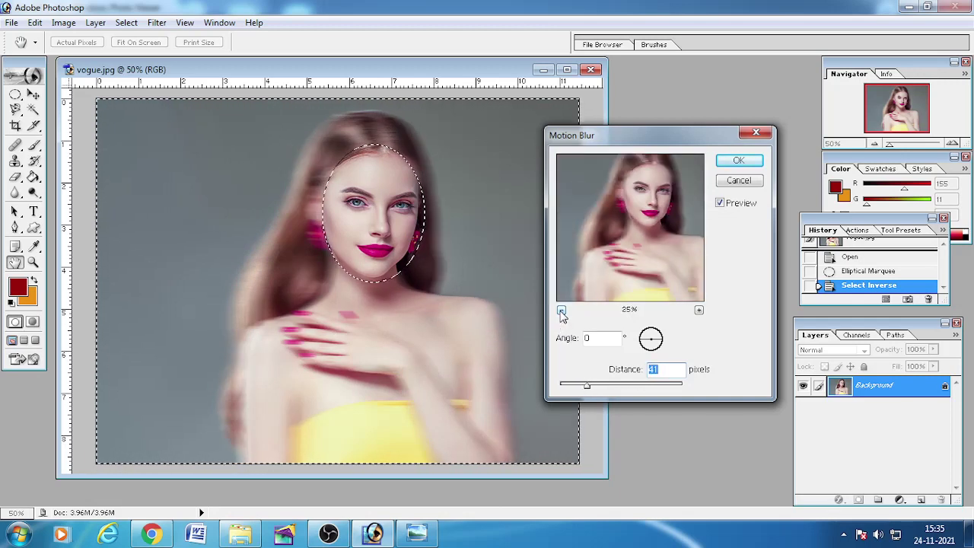
pyautogui.click(561, 310)
pyautogui.moveTo(587, 386)
pyautogui.mouseDown()
pyautogui.moveTo(596, 391)
pyautogui.moveTo(573, 386)
pyautogui.mouseUp()
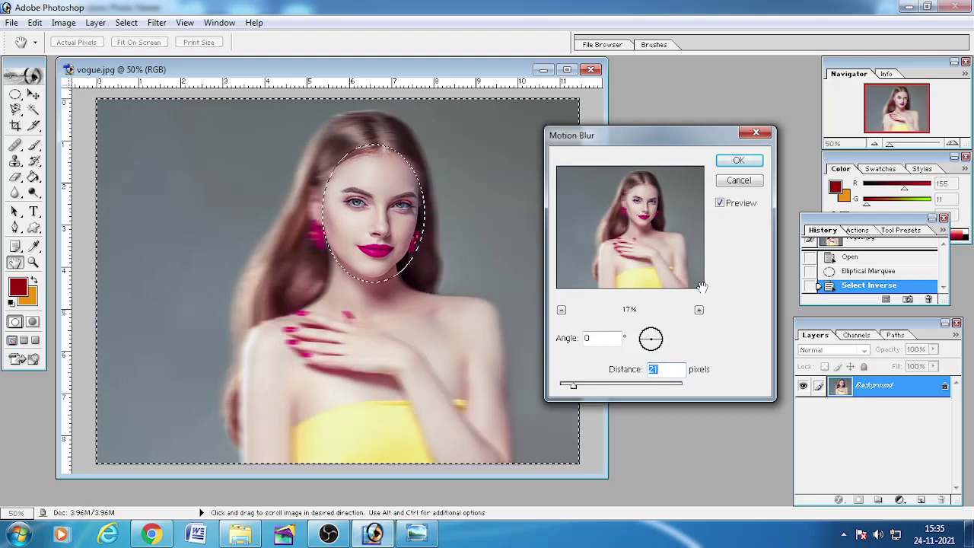
pyautogui.click(739, 160)
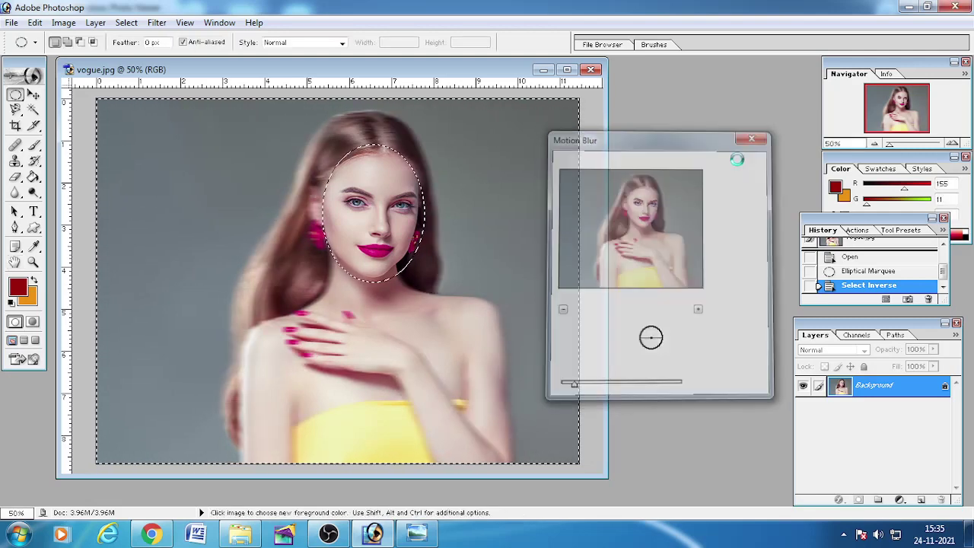
pyautogui.click(127, 23)
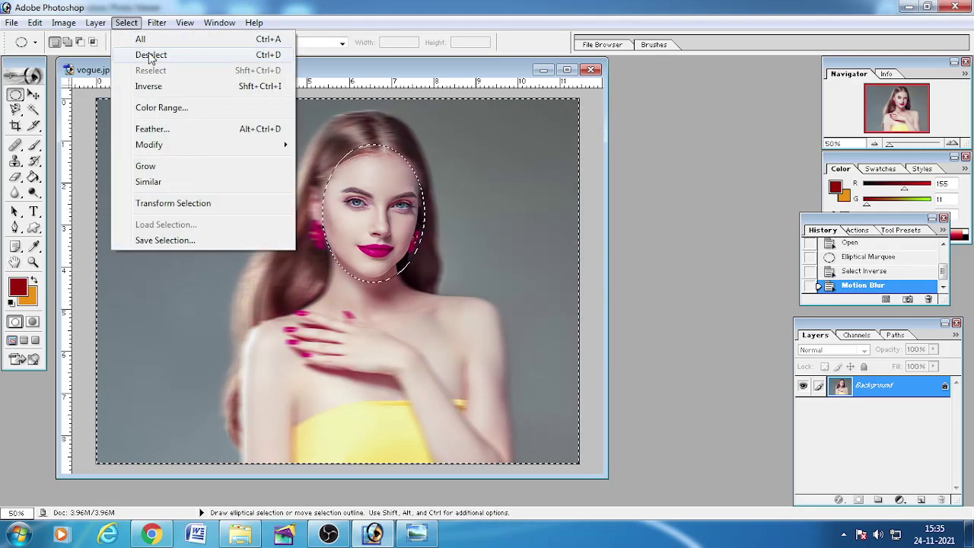
# Step: Deselect and step back in History past the Motion Blur, leaving the portrait sharp
pyautogui.click(151, 55)
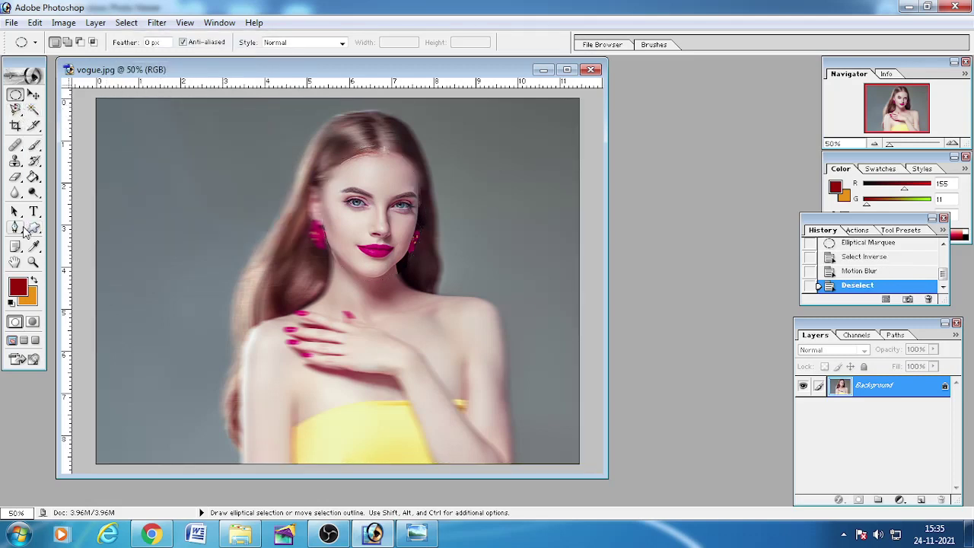
pyautogui.click(16, 228)
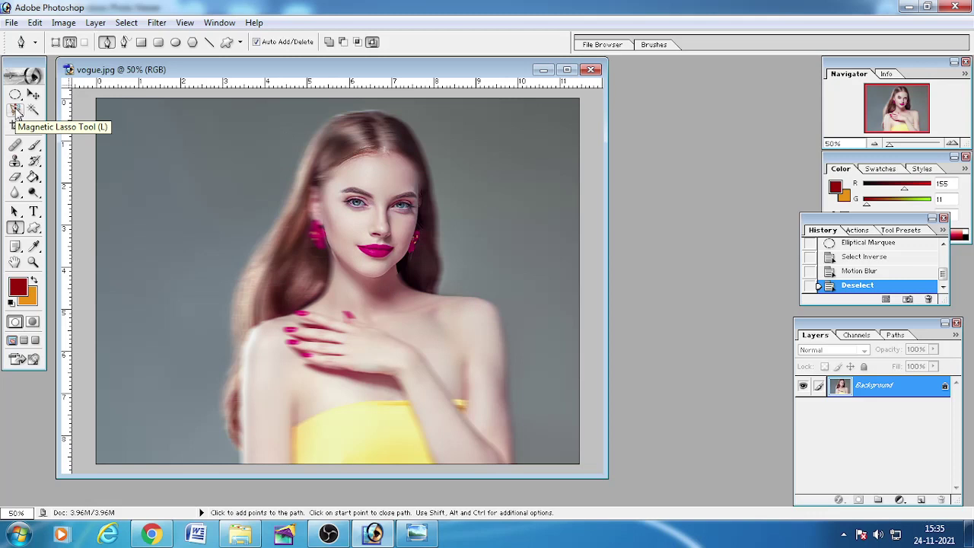
pyautogui.hotkey('ctrl', 'alt', 'z')
pyautogui.hotkey('ctrl', 'alt', 'z')
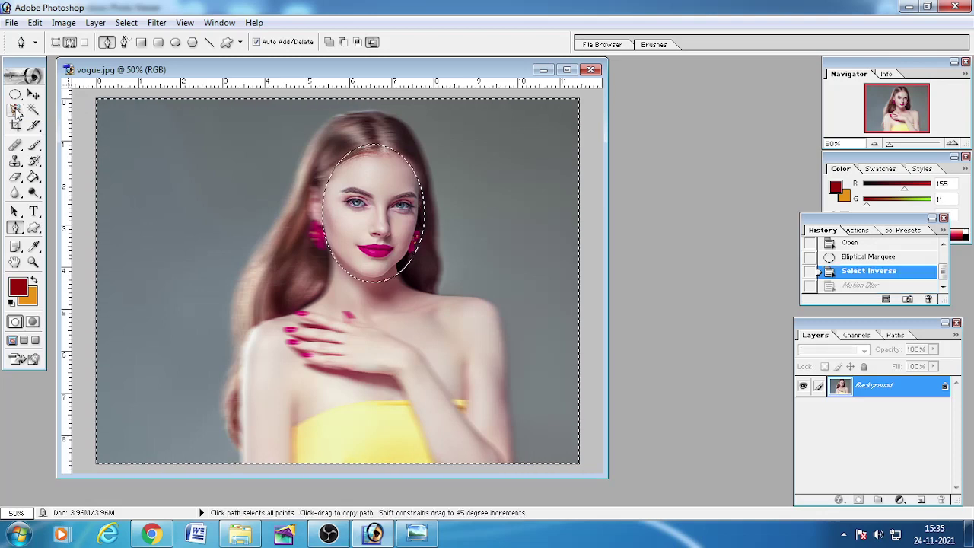
pyautogui.hotkey('ctrl', 'alt', 'z')
pyautogui.hotkey('ctrl', 'd')
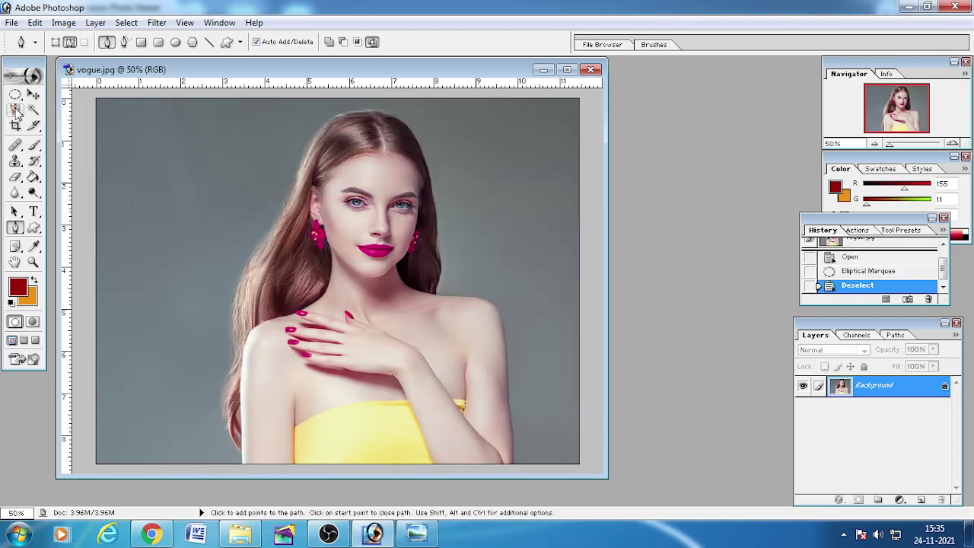
# Step: Apply Angled Strokes with Direction Balance 36 and Stroke Length 23, previewing the whole woman
pyautogui.click(156, 23)
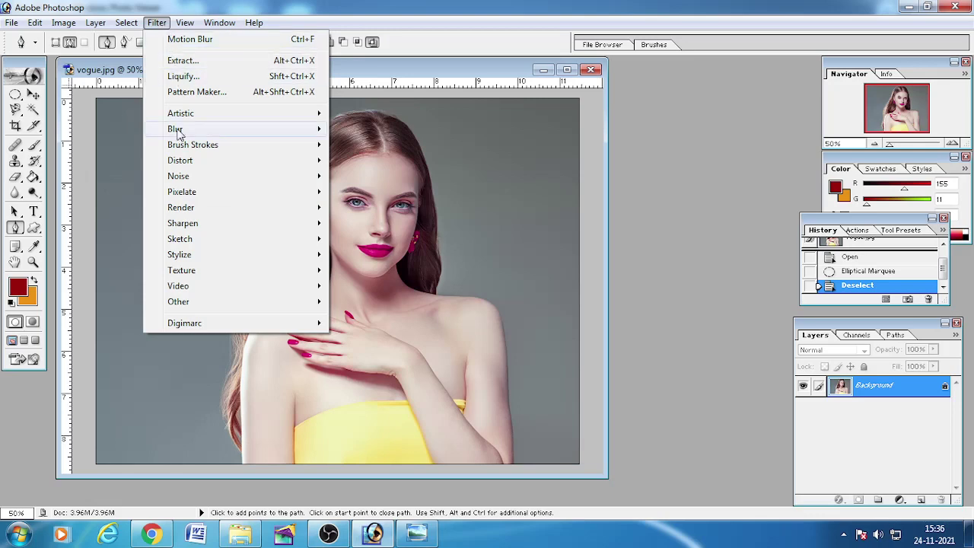
pyautogui.moveTo(193, 145)
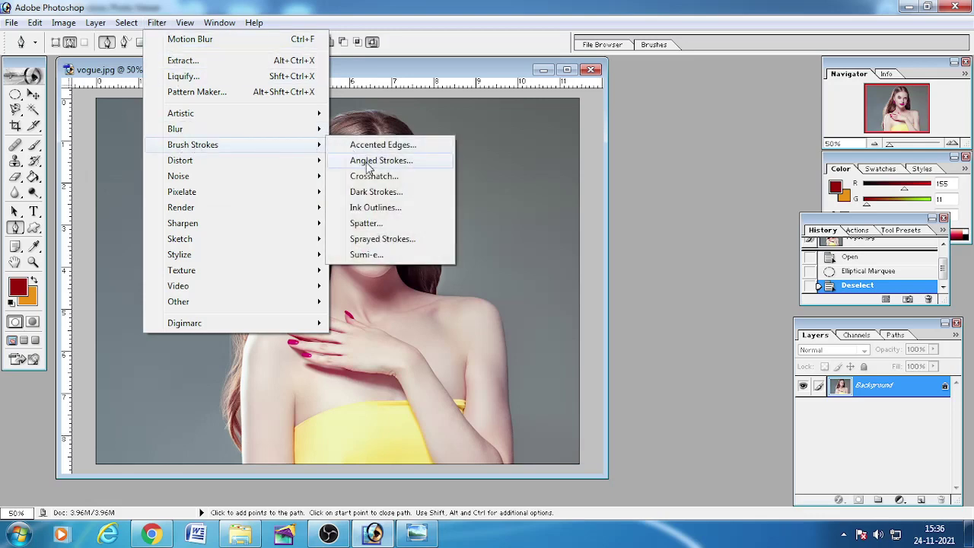
pyautogui.click(369, 160)
pyautogui.click(397, 261)
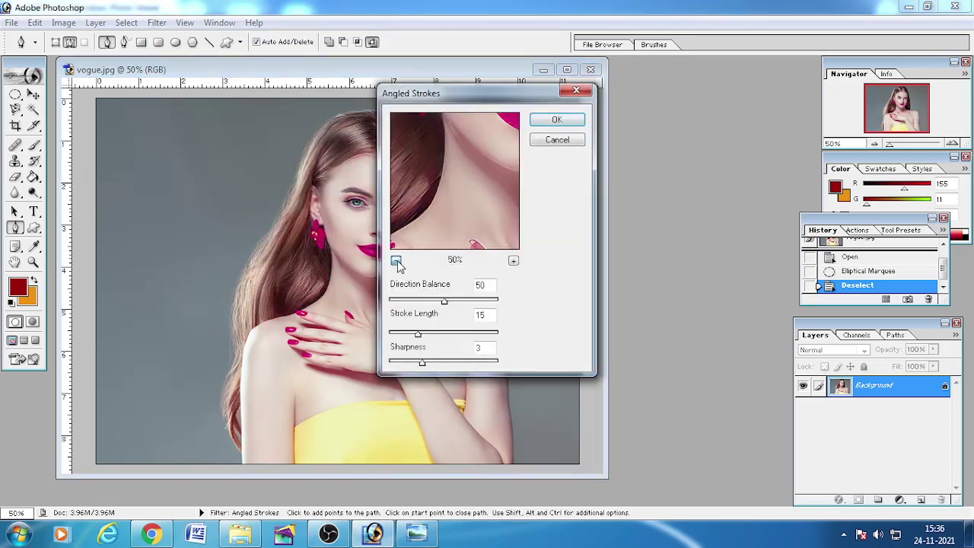
pyautogui.click(396, 262)
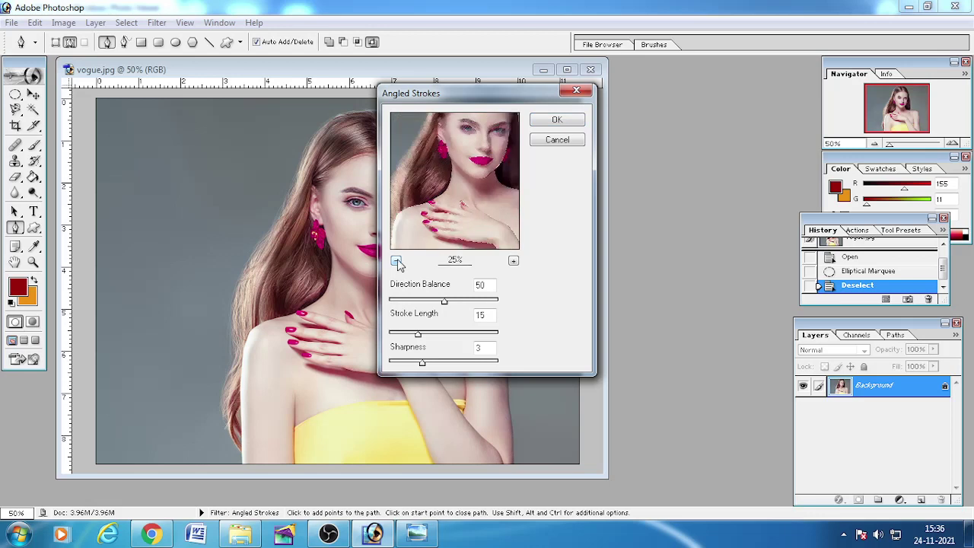
pyautogui.click(396, 262)
pyautogui.click(396, 261)
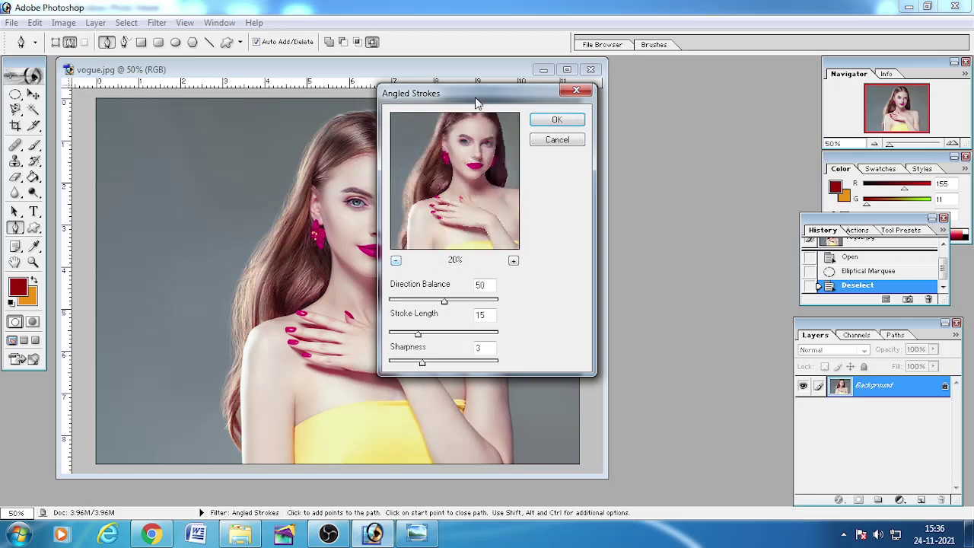
pyautogui.moveTo(479, 102); pyautogui.dragTo(662, 105)
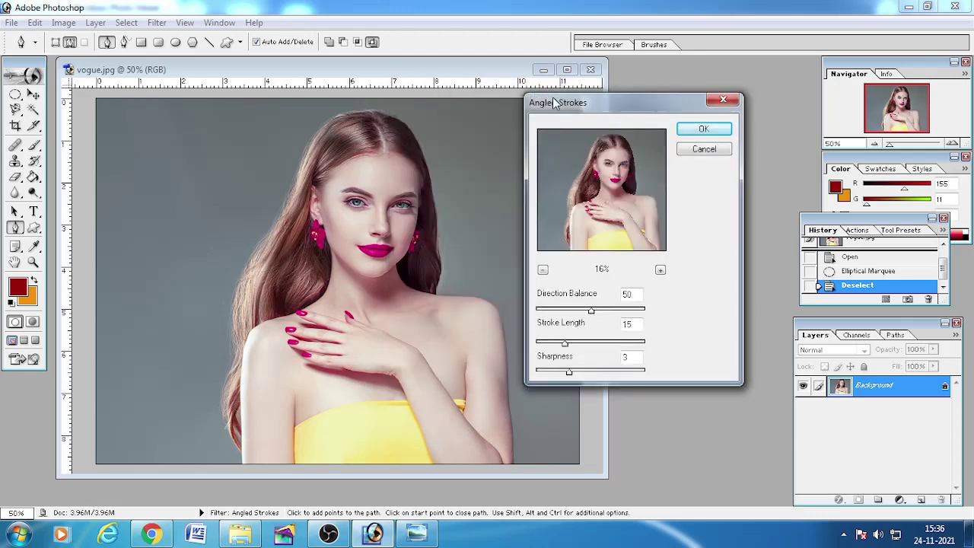
pyautogui.moveTo(565, 107); pyautogui.dragTo(550, 108)
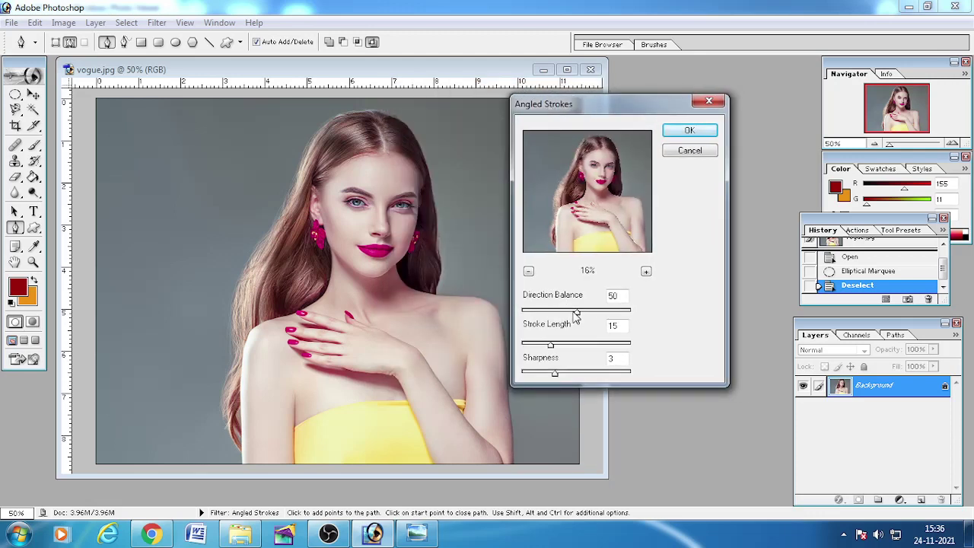
pyautogui.moveTo(576, 317); pyautogui.dragTo(559, 317)
pyautogui.moveTo(551, 347); pyautogui.dragTo(567, 347)
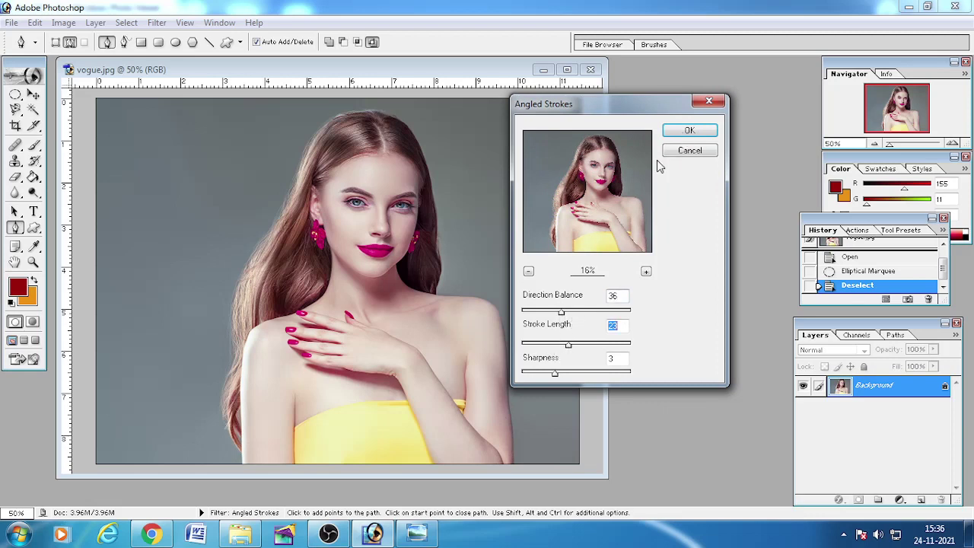
pyautogui.click(690, 130)
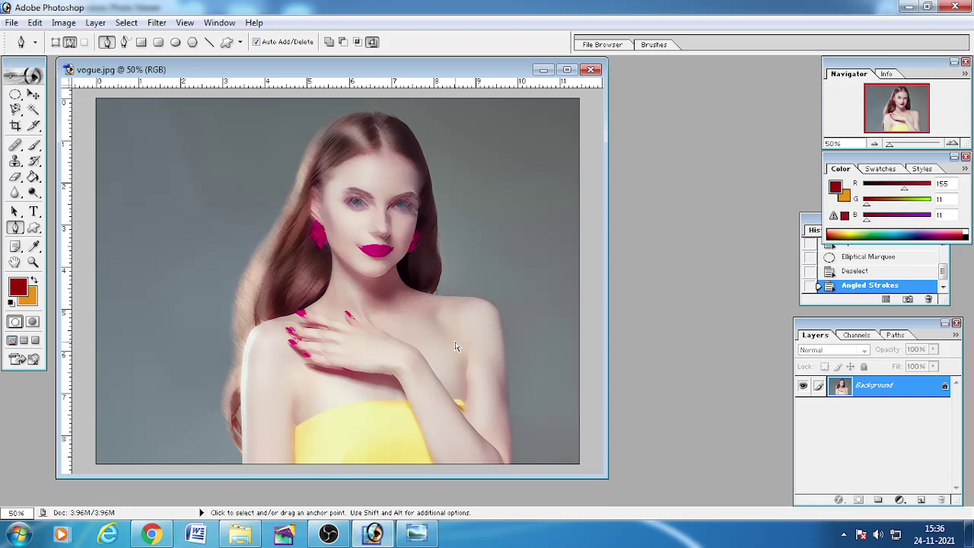
# Step: Undo Angled Strokes and zoom to 200% with the lips in view
pyautogui.hotkey('ctrl', 'z')
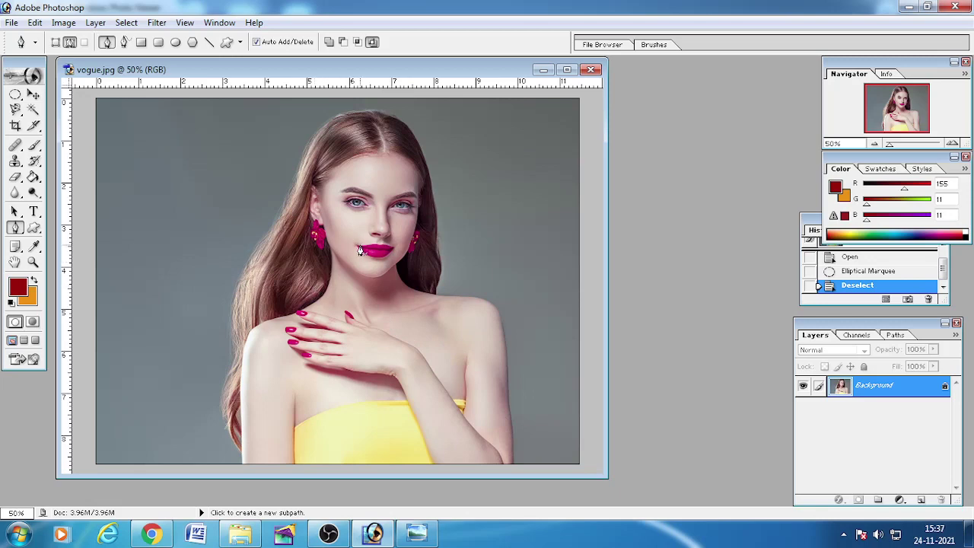
pyautogui.hotkey('ctrl', '+')
pyautogui.hotkey('ctrl', '+')
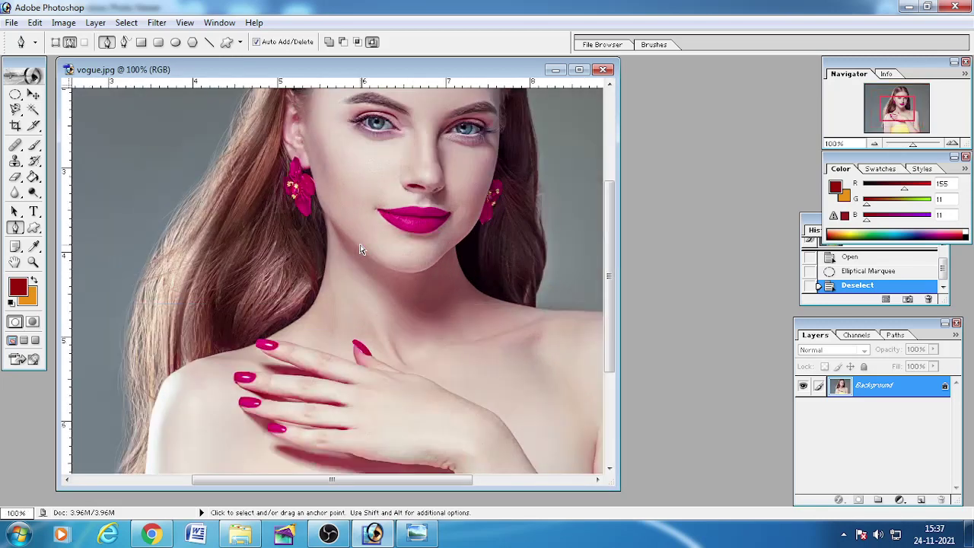
pyautogui.hotkey('ctrl', '+')
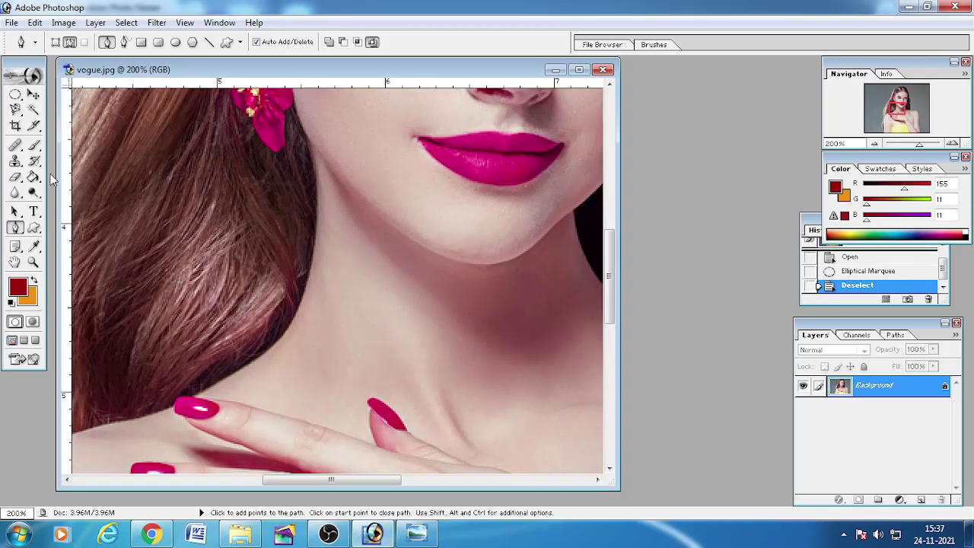
pyautogui.click(14, 263)
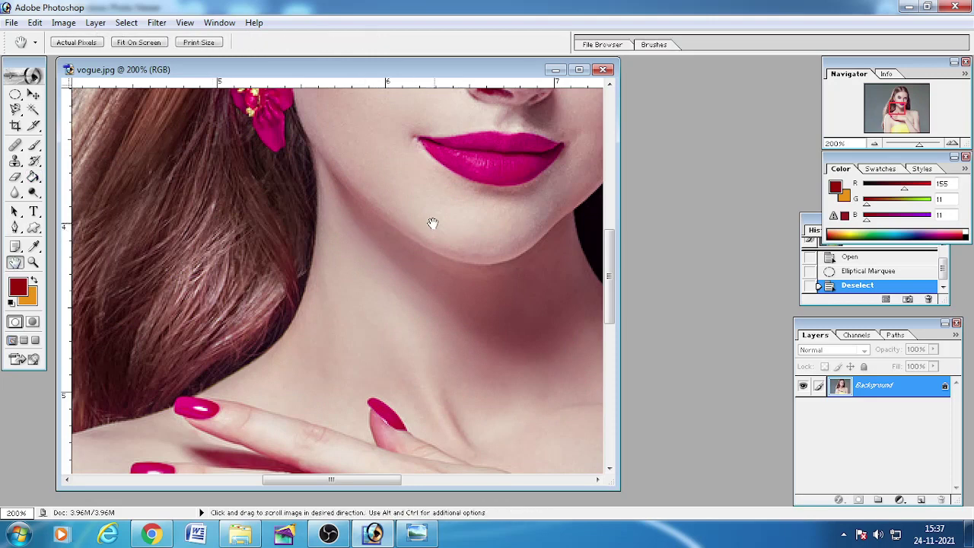
pyautogui.moveTo(431, 222); pyautogui.dragTo(317, 298)
# Step: Trace a closed Pen path around the lips
pyautogui.click(15, 227)
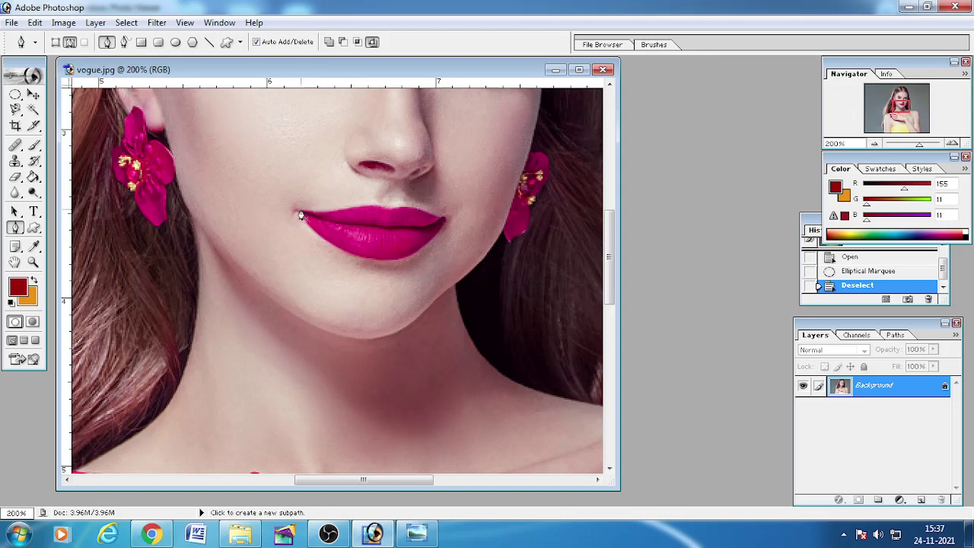
pyautogui.click(301, 209)
pyautogui.click(326, 212)
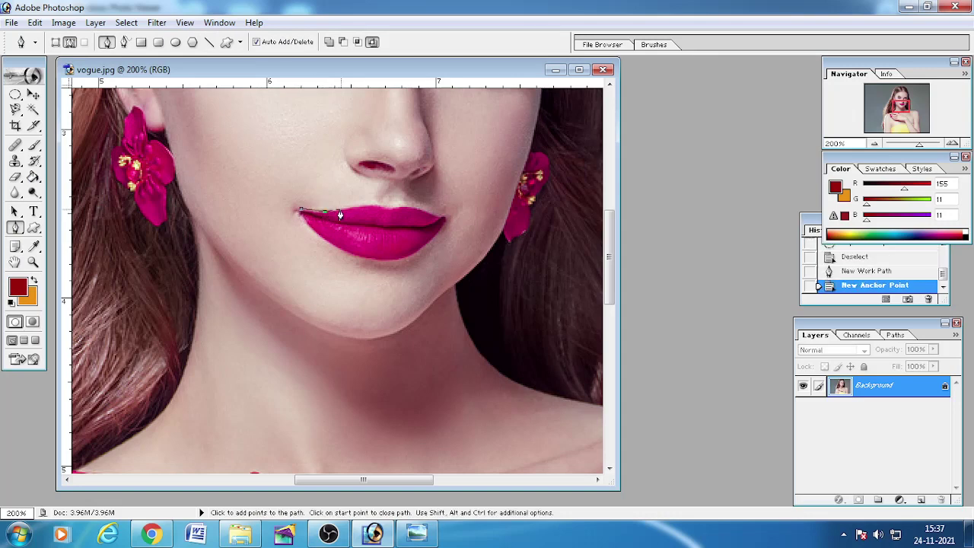
pyautogui.click(352, 207)
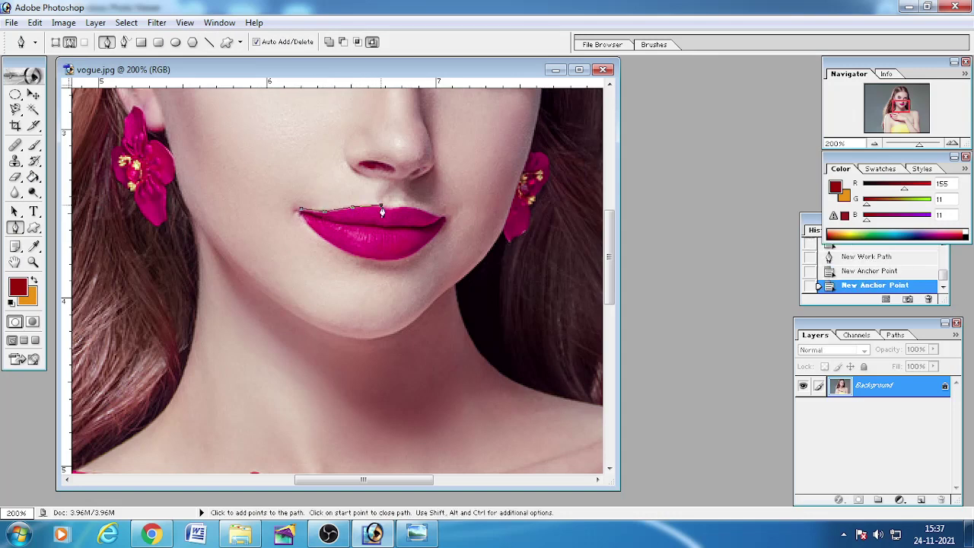
pyautogui.click(419, 207)
pyautogui.click(437, 222)
pyautogui.click(426, 243)
pyautogui.click(312, 233)
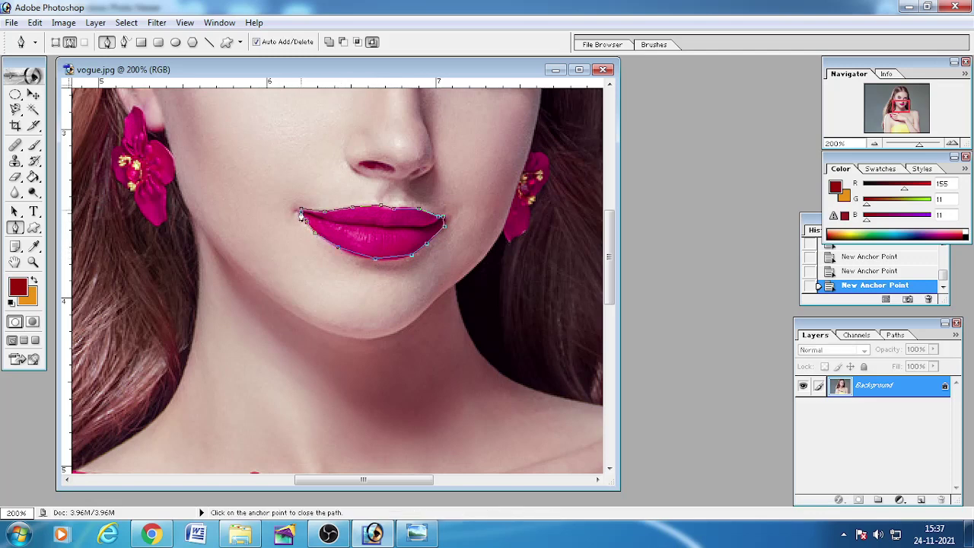
pyautogui.click(301, 216)
# Step: Convert the lip path into an active selection
pyautogui.rightClick(345, 220)
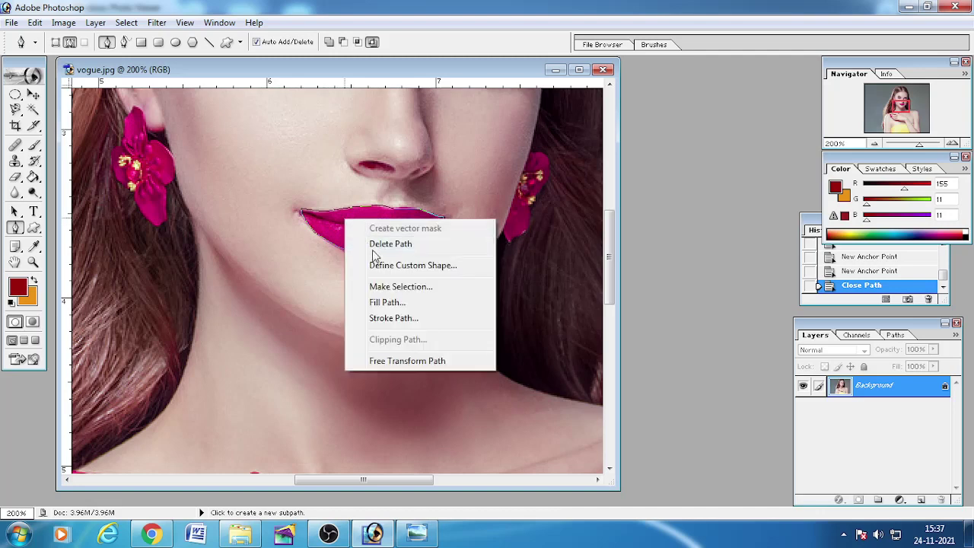
pyautogui.click(401, 286)
pyautogui.press('Return')
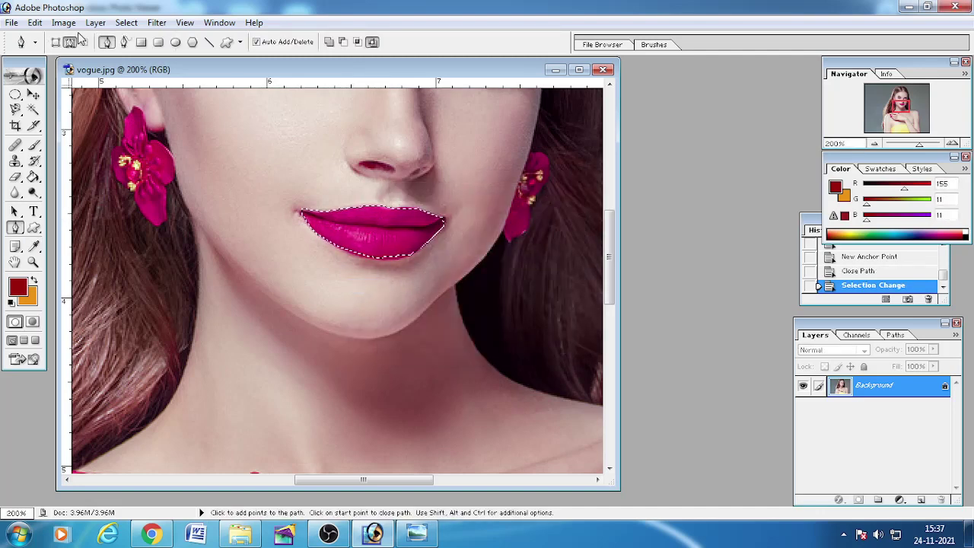
# Step: Apply the Brush Strokes > Angled Strokes filter to the selected lips
pyautogui.click(157, 23)
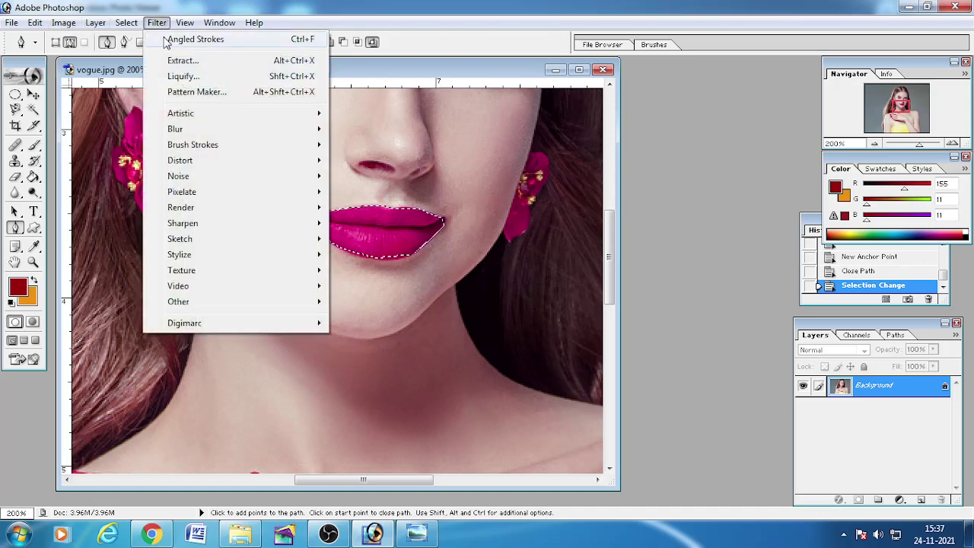
pyautogui.moveTo(193, 145)
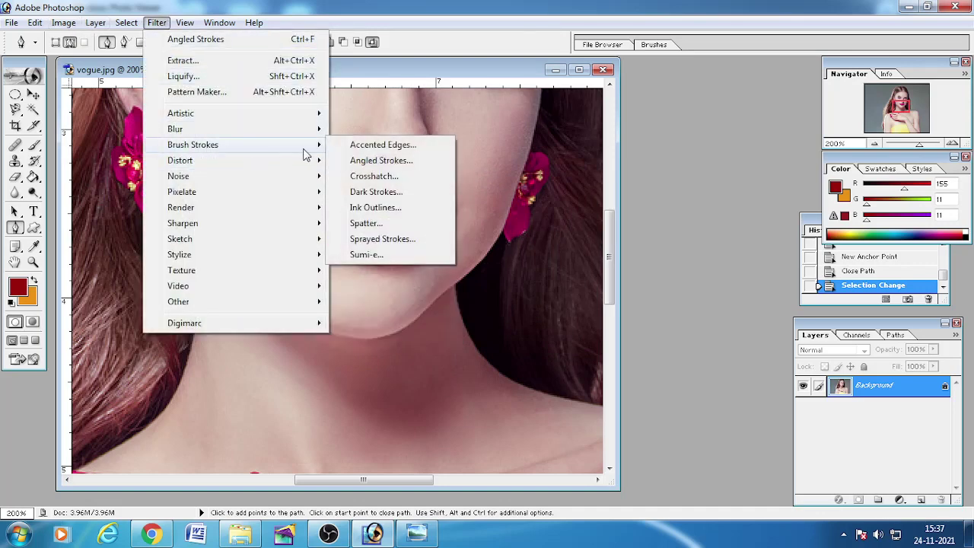
pyautogui.click(381, 161)
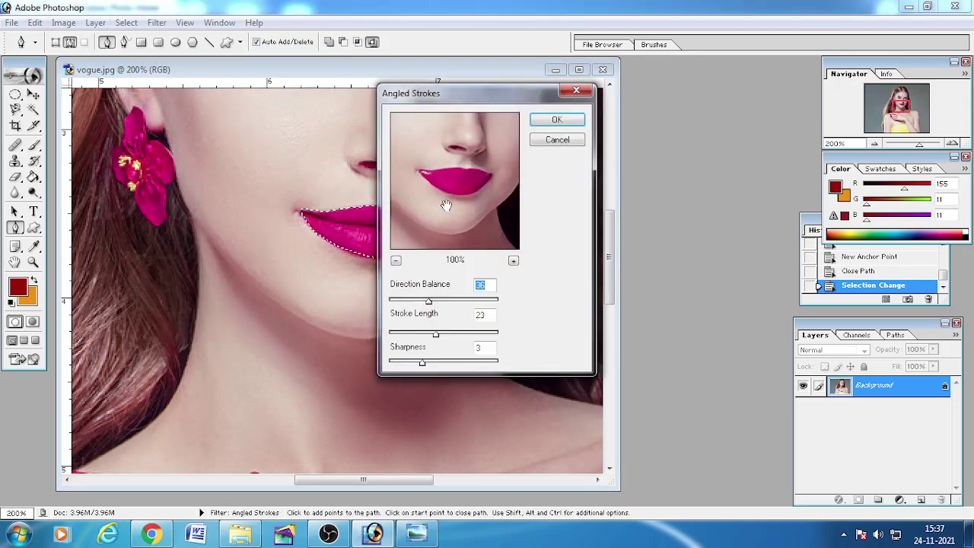
pyautogui.moveTo(466, 94); pyautogui.dragTo(610, 109)
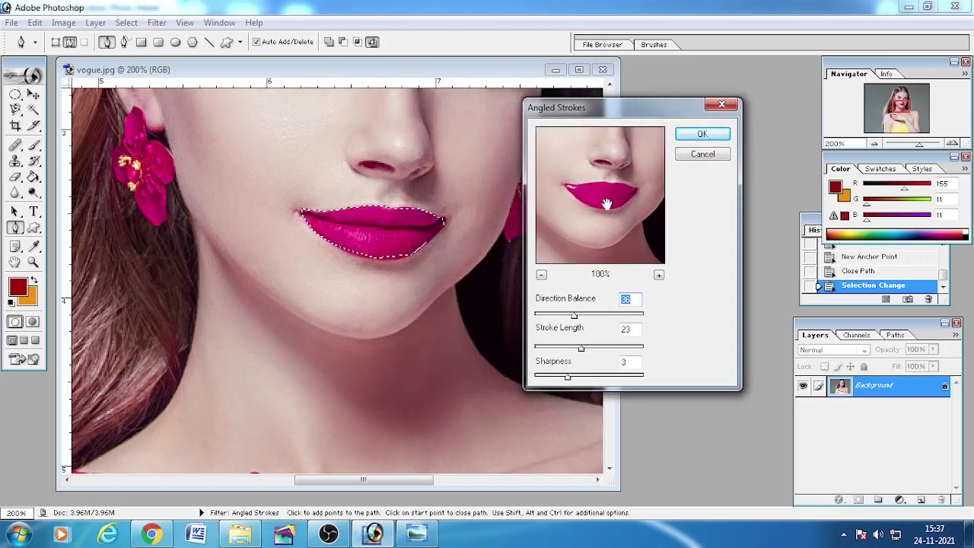
pyautogui.click(541, 274)
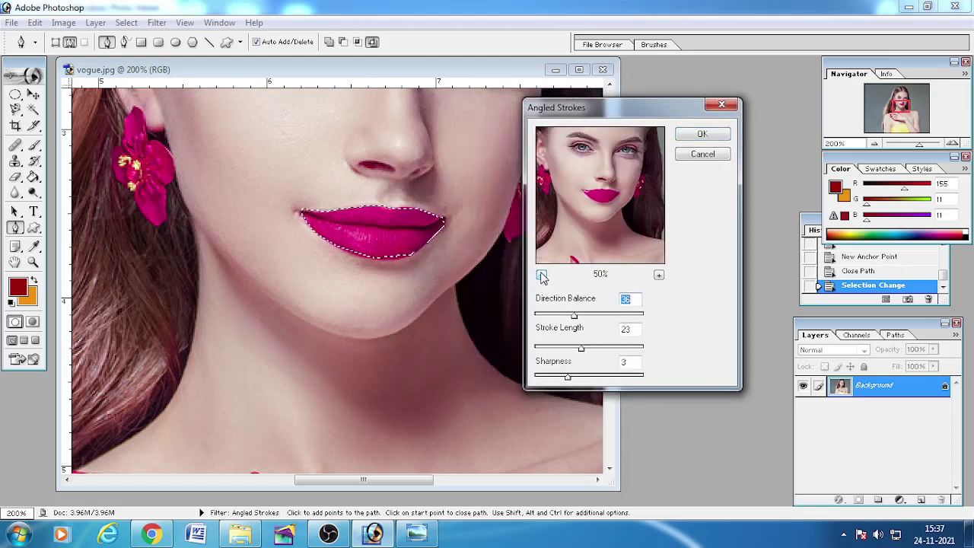
pyautogui.click(542, 275)
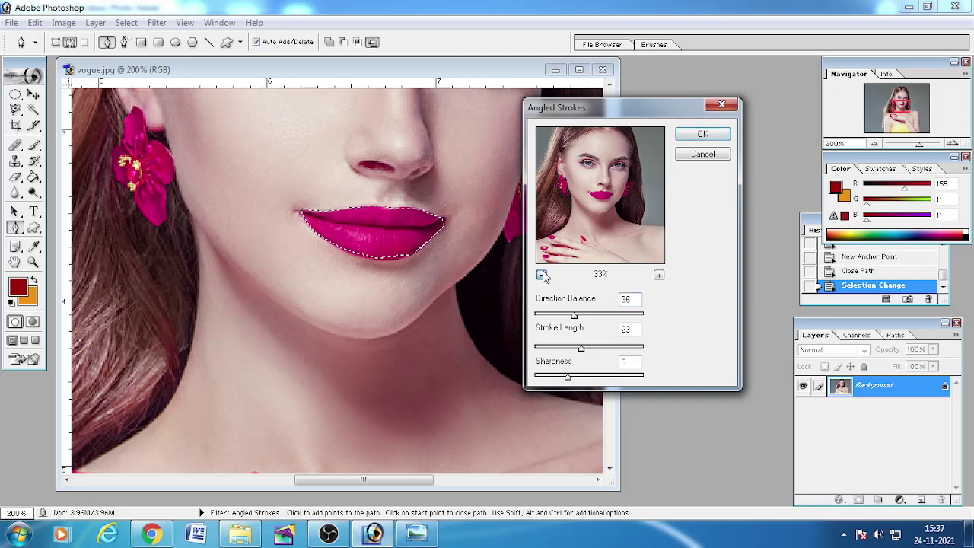
pyautogui.click(702, 135)
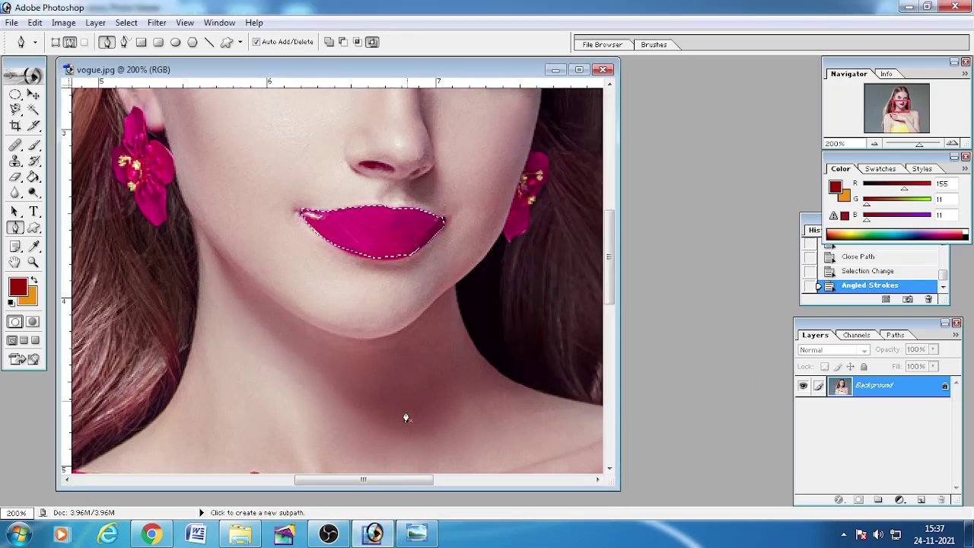
# Step: Deselect the lips and zoom out to 50% to view the whole portrait
pyautogui.click(127, 22)
pyautogui.click(148, 54)
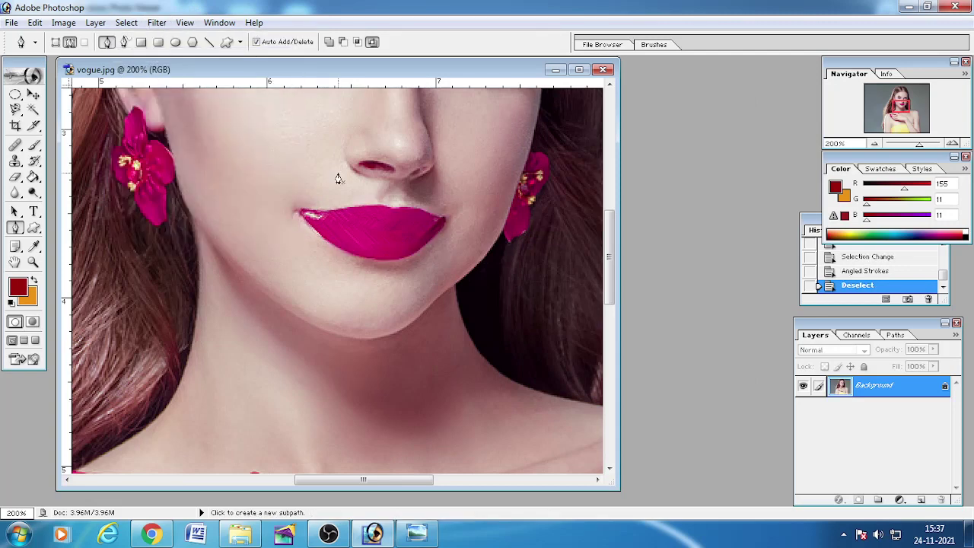
pyautogui.hotkey('ctrl', '-')
pyautogui.hotkey('ctrl', '-')
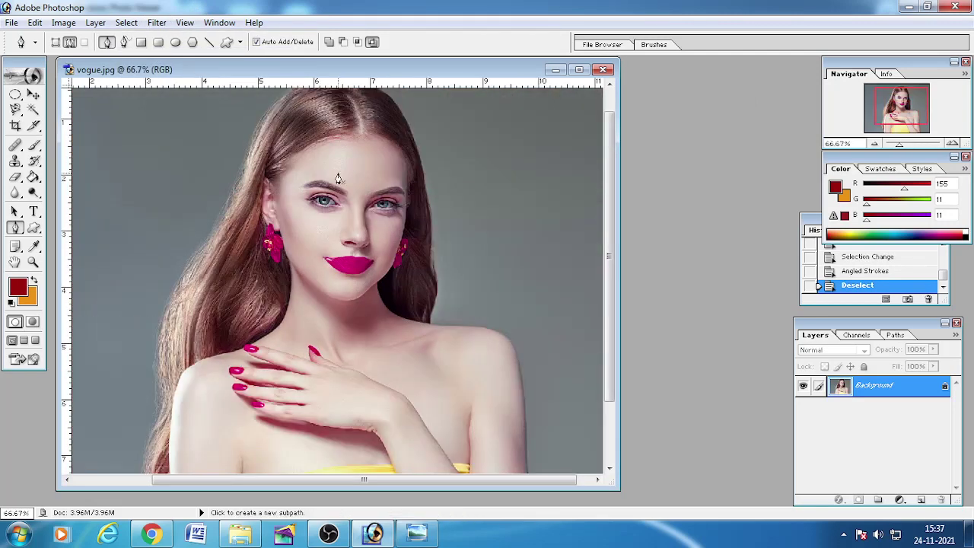
pyautogui.hotkey('ctrl', '-')
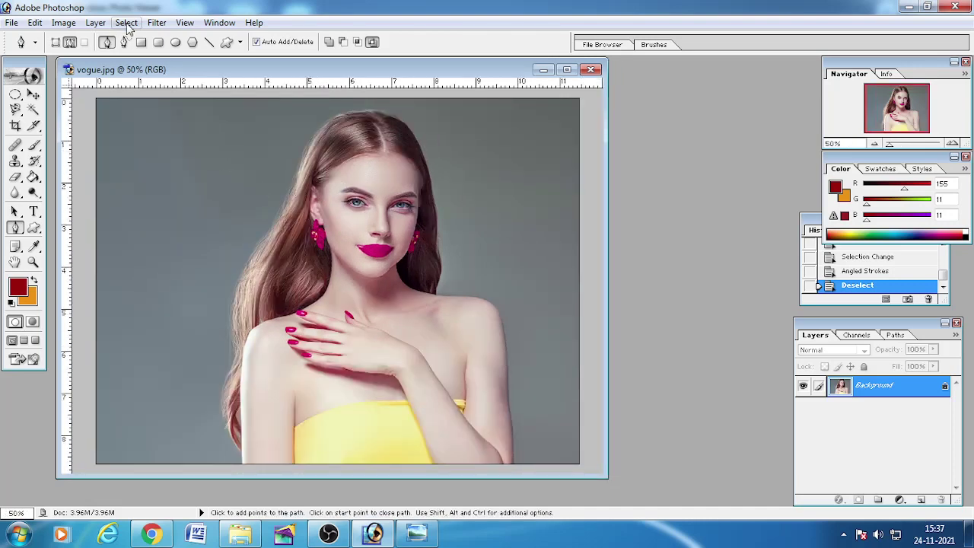
pyautogui.click(150, 24)
pyautogui.moveTo(180, 160)
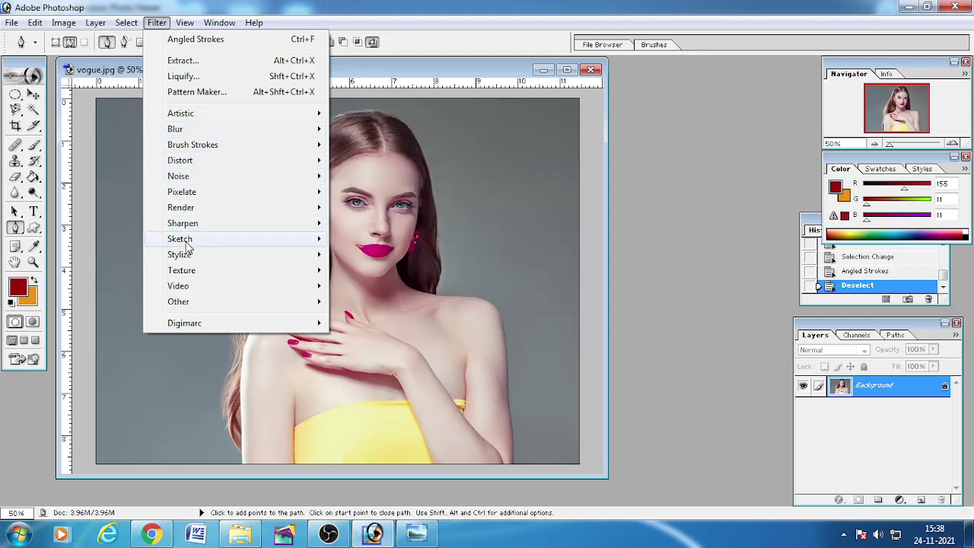
pyautogui.moveTo(183, 223)
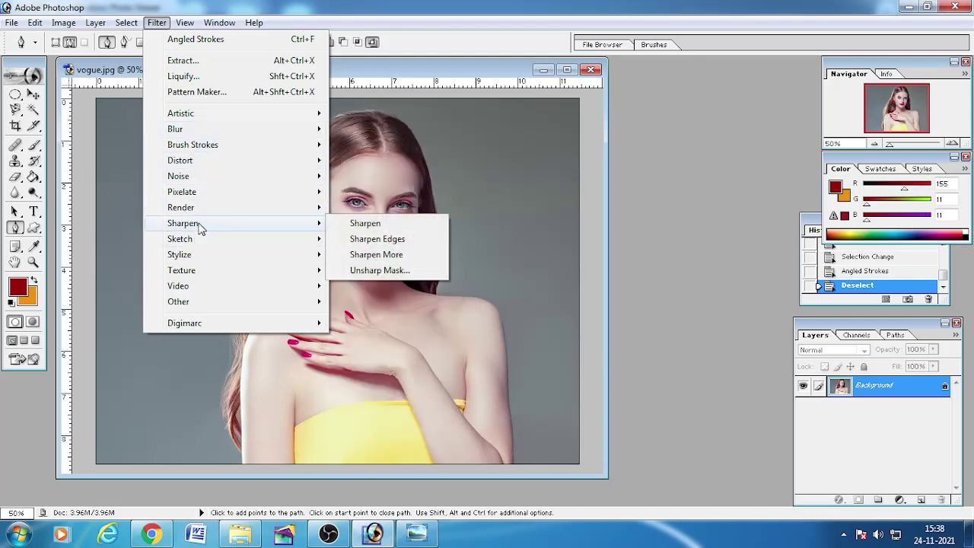
pyautogui.click(371, 254)
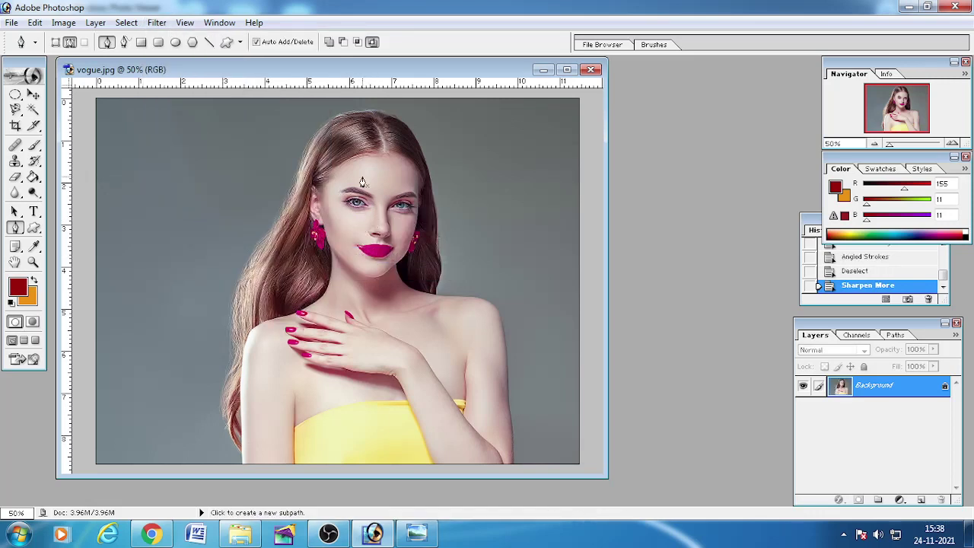
pyautogui.hotkey('ctrl', 'z')
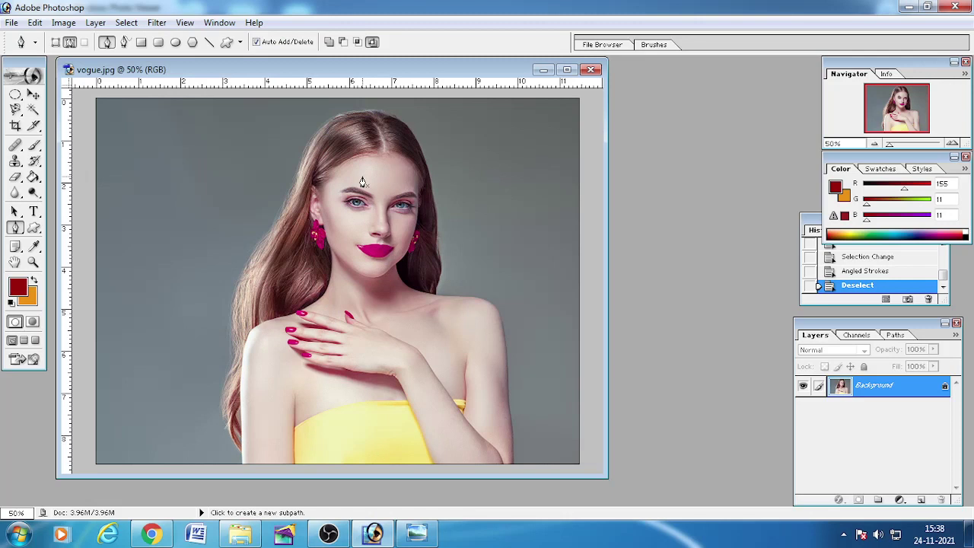
# Step: Apply Charcoal with Detail 4, Light/Dark Balance 64, Thickness 2, then undo it
pyautogui.click(155, 24)
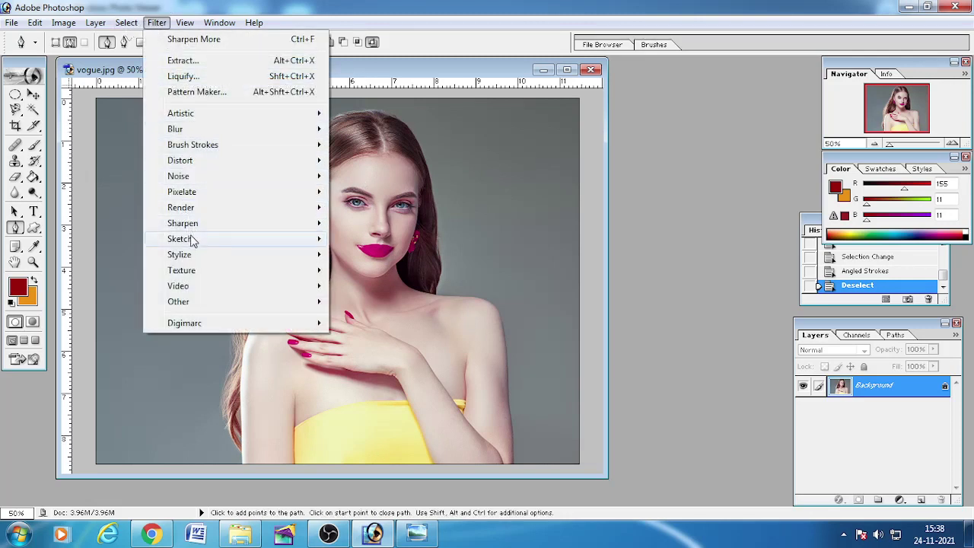
pyautogui.moveTo(181, 238)
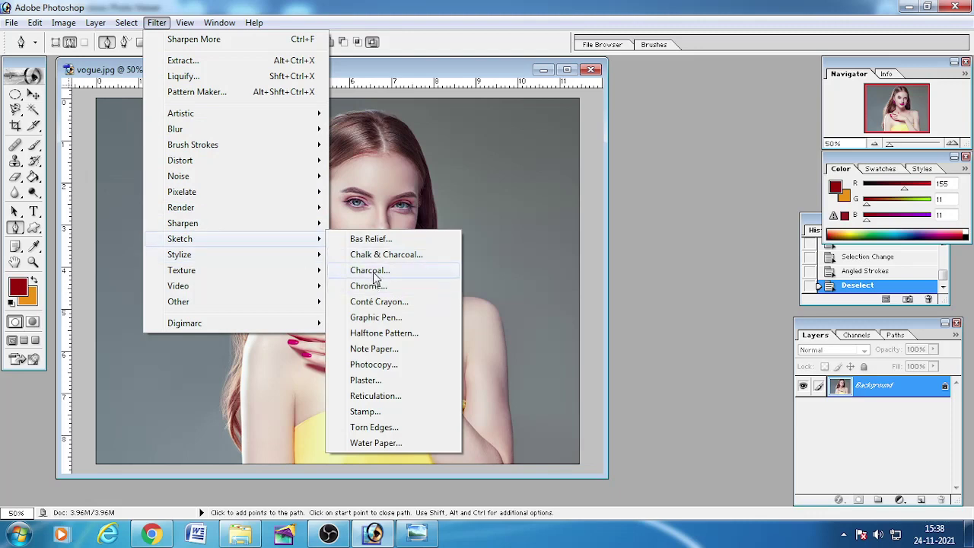
pyautogui.click(375, 270)
pyautogui.click(396, 261)
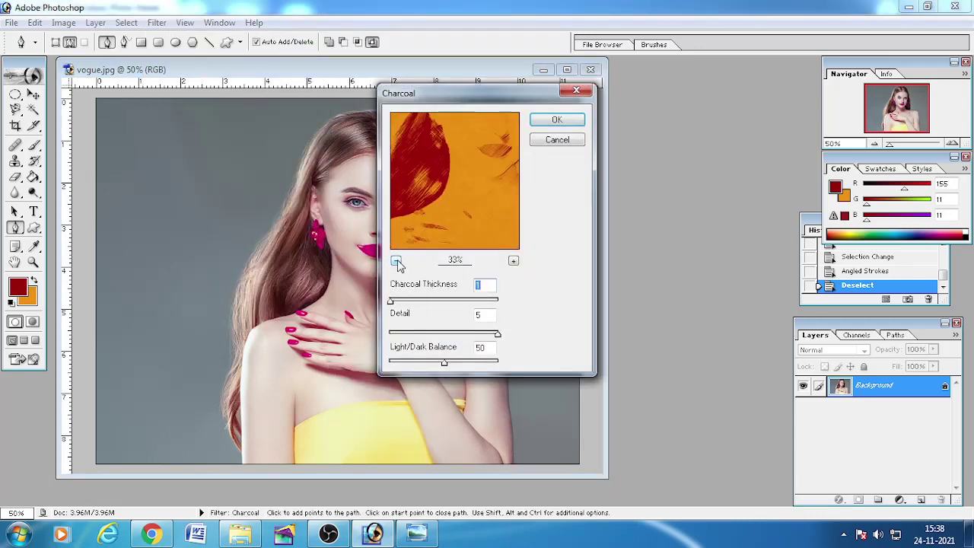
pyautogui.click(396, 261)
pyautogui.click(396, 261)
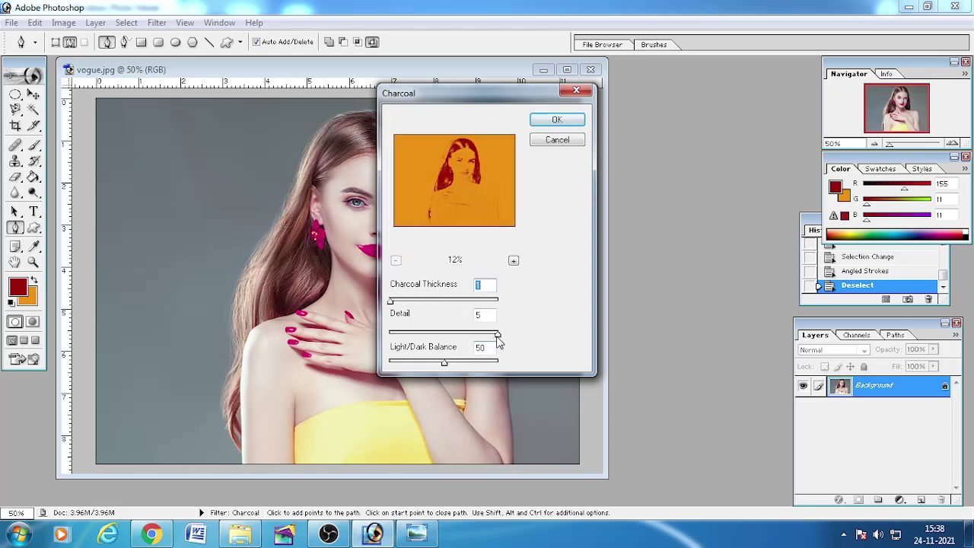
pyautogui.moveTo(497, 333); pyautogui.dragTo(476, 333)
pyautogui.moveTo(445, 364); pyautogui.dragTo(460, 364)
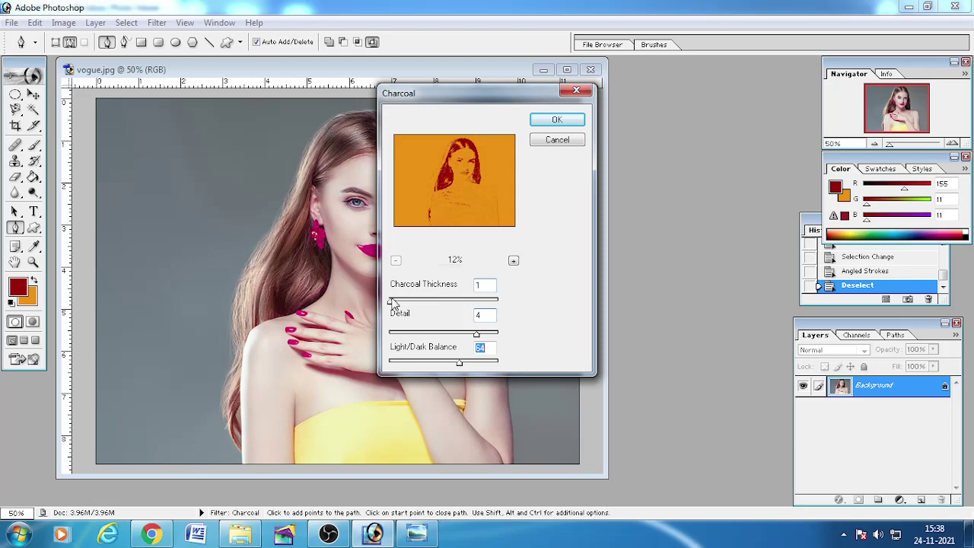
pyautogui.moveTo(393, 301); pyautogui.dragTo(409, 301)
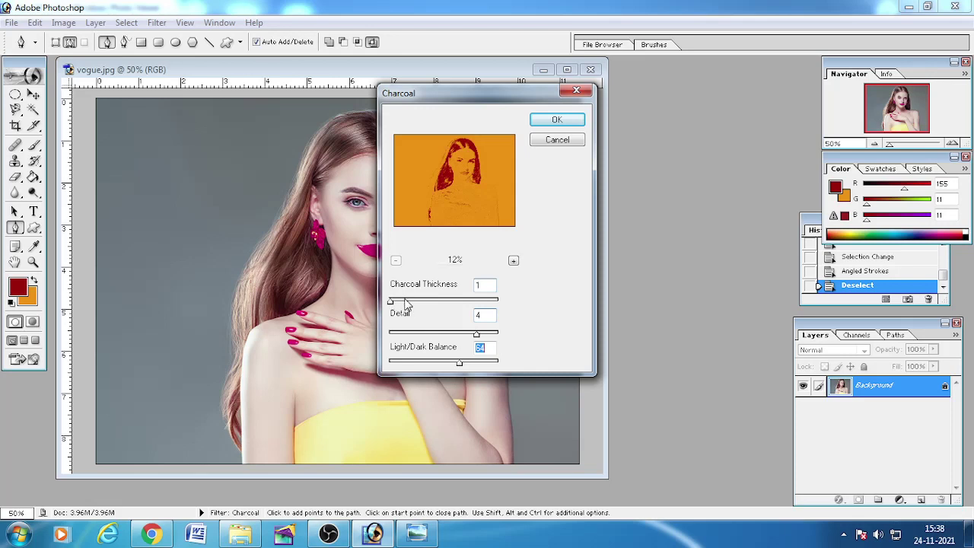
pyautogui.click(557, 122)
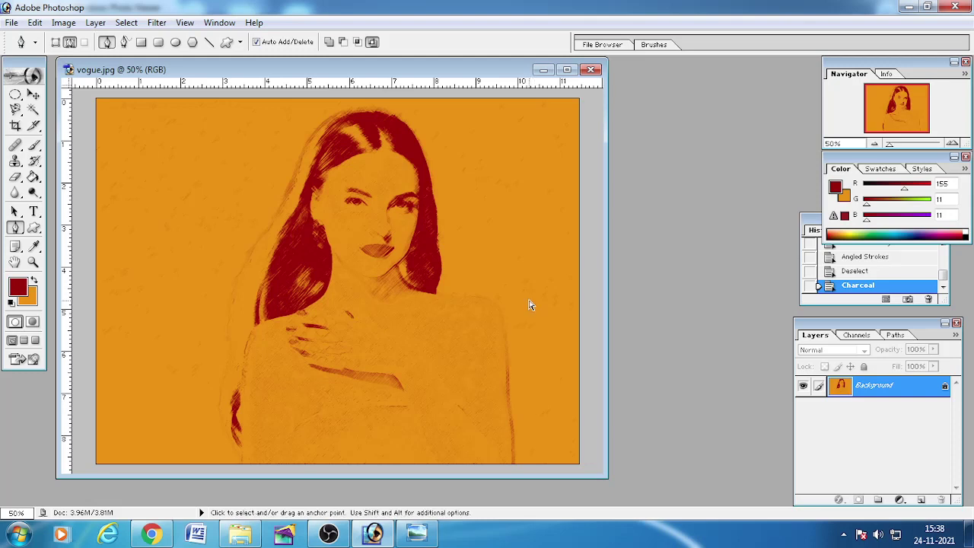
pyautogui.hotkey('ctrl', 'z')
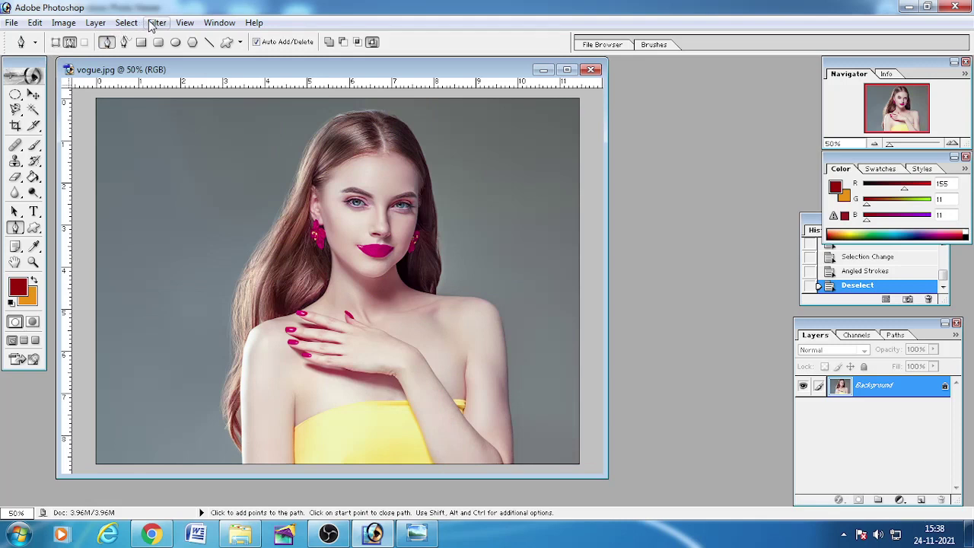
pyautogui.click(155, 22)
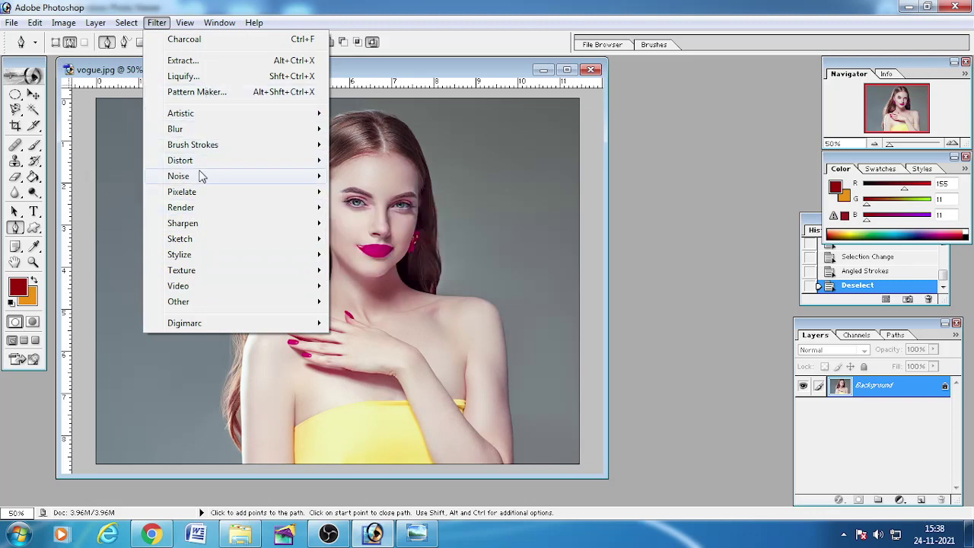
pyautogui.moveTo(181, 207)
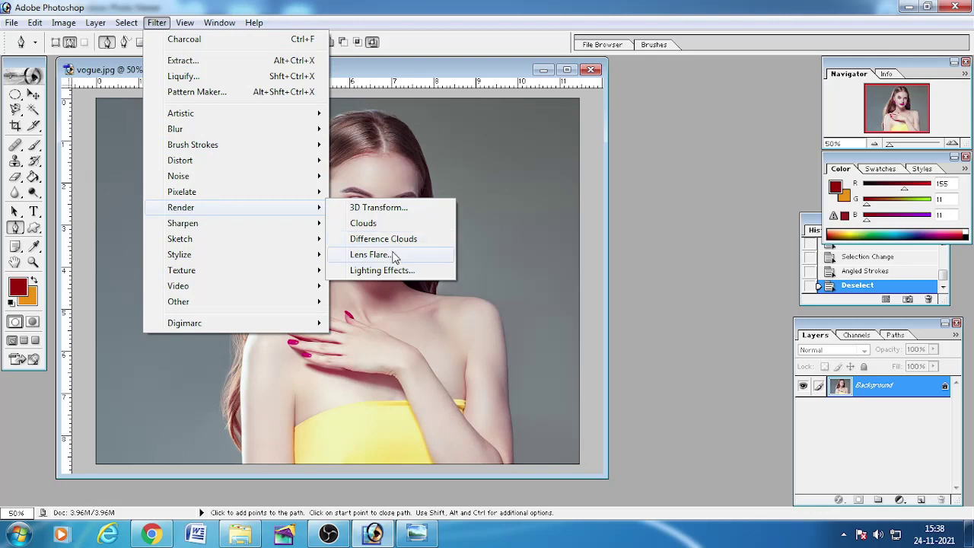
pyautogui.click(388, 239)
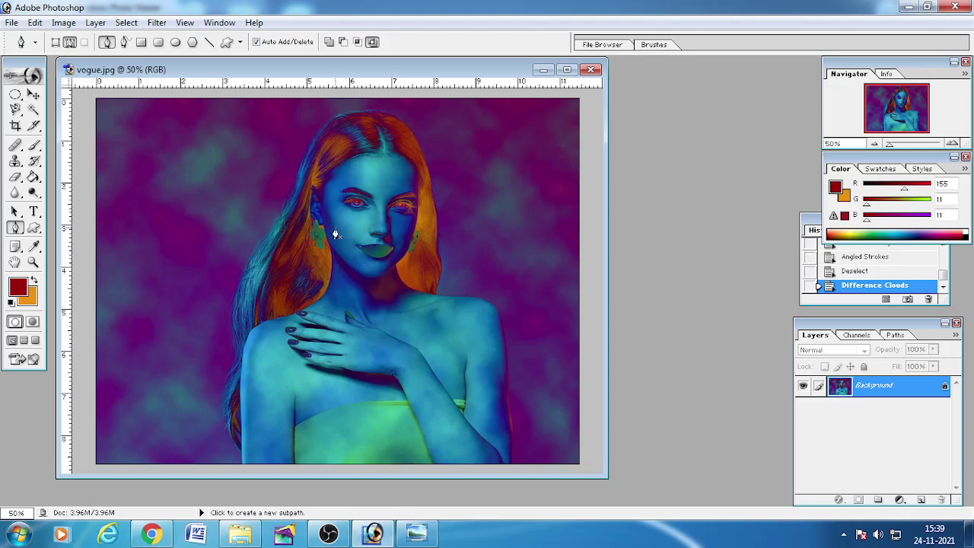
pyautogui.hotkey('ctrl', 'z')
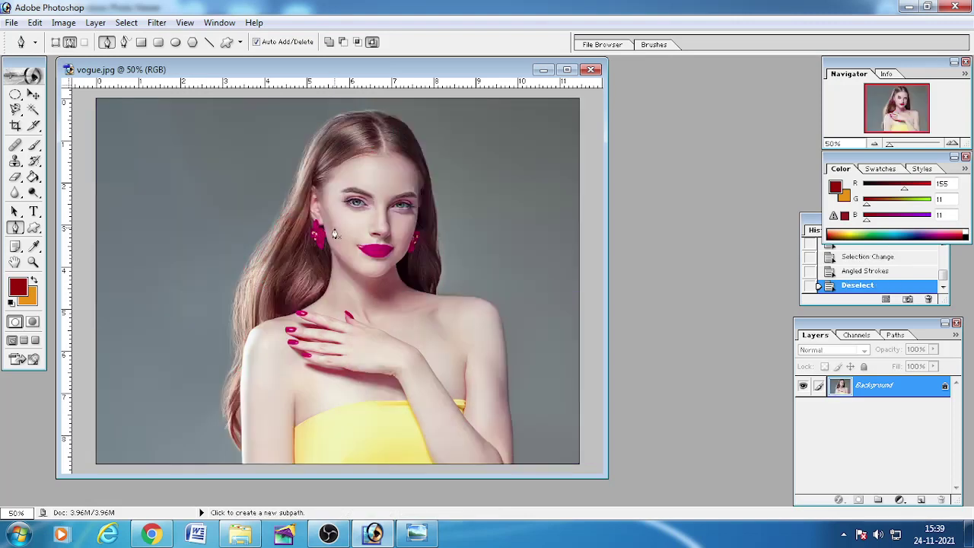
pyautogui.click(157, 22)
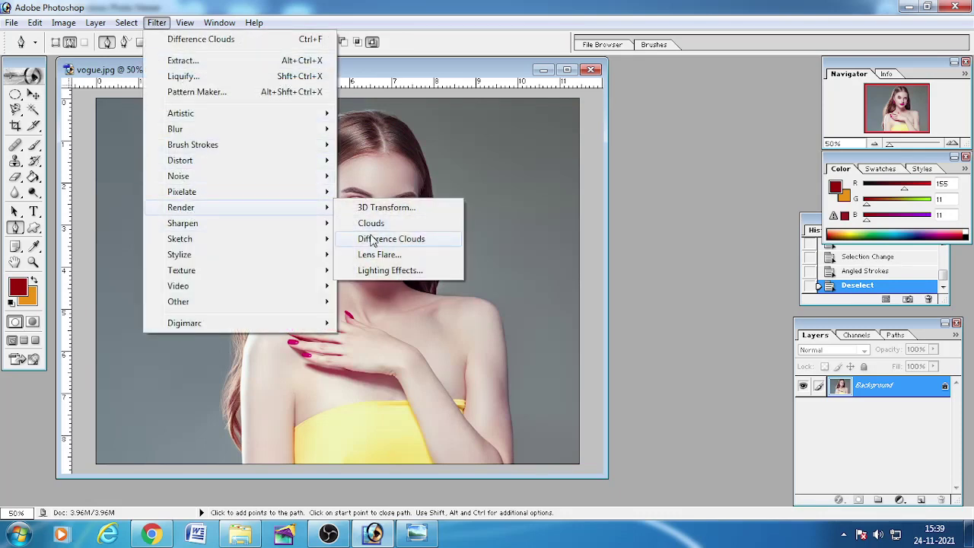
pyautogui.click(371, 223)
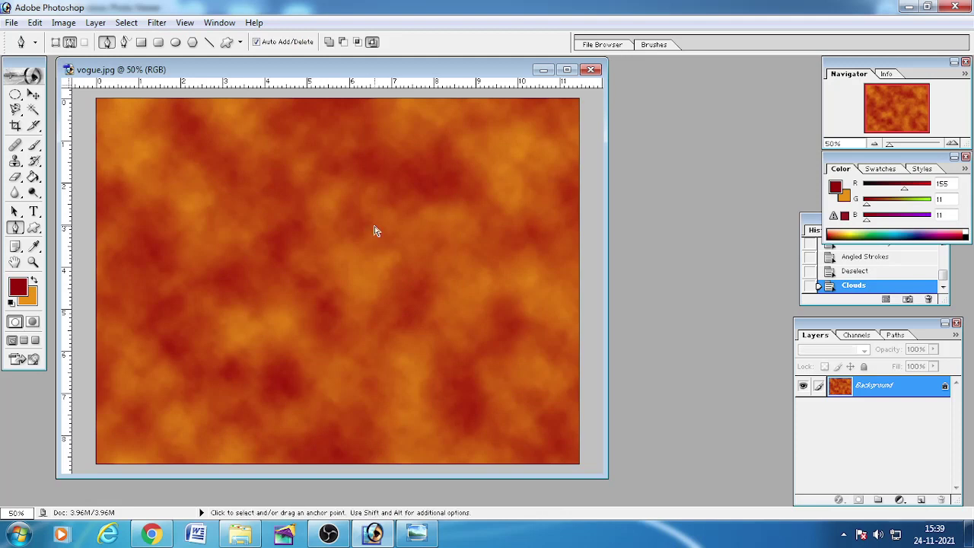
pyautogui.hotkey('ctrl', 'z')
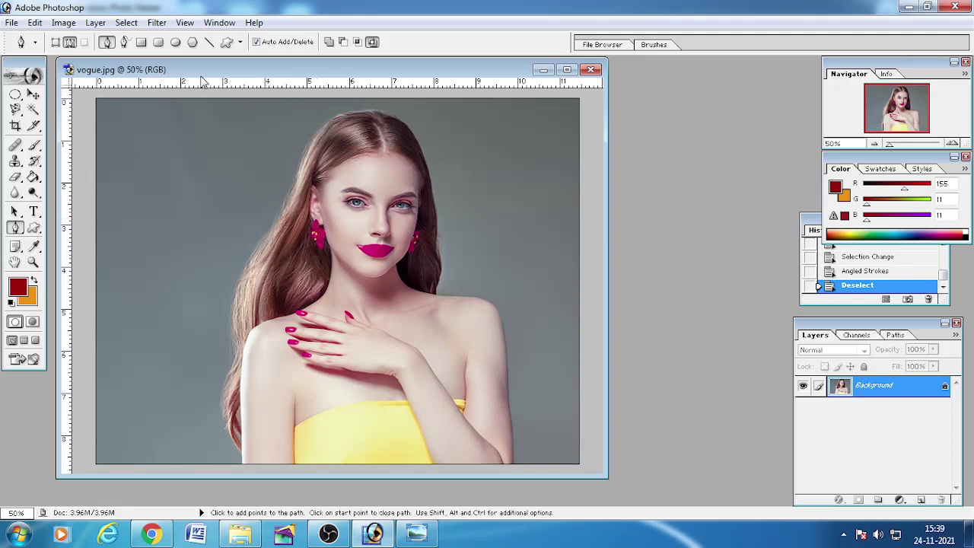
# Step: Open Liquify on vogue.jpg at brush size 59 and undo a trial nose warp
pyautogui.click(158, 23)
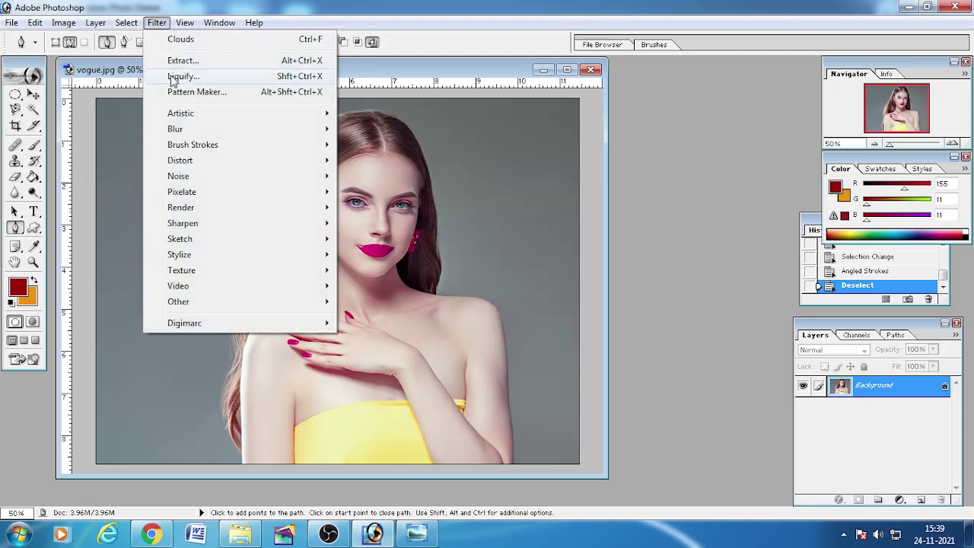
pyautogui.click(174, 77)
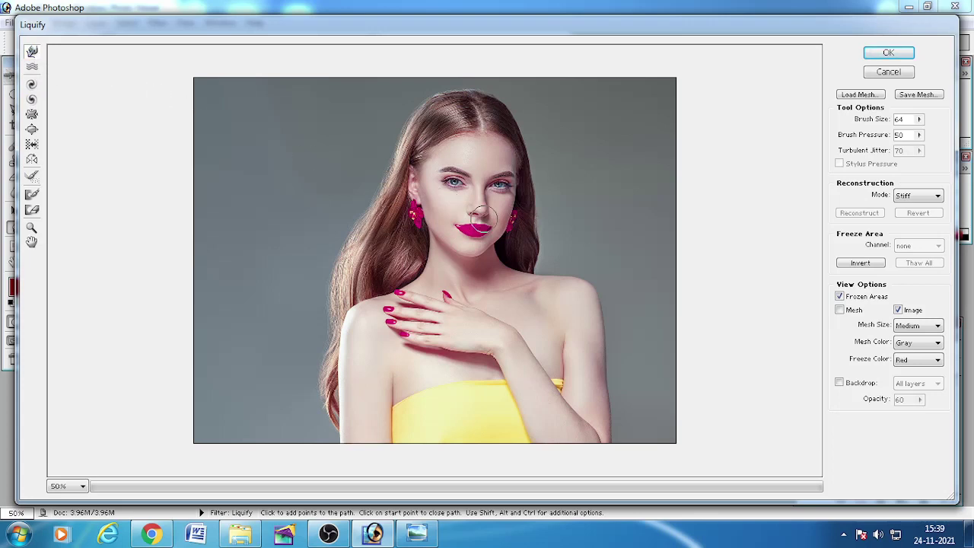
pyautogui.press('[')
pyautogui.doubleClick(898, 120)
pyautogui.moveTo(481, 208)
pyautogui.mouseDown()
pyautogui.moveTo(489, 214)
pyautogui.moveTo(477, 218)
pyautogui.moveTo(495, 235)
pyautogui.mouseUp()
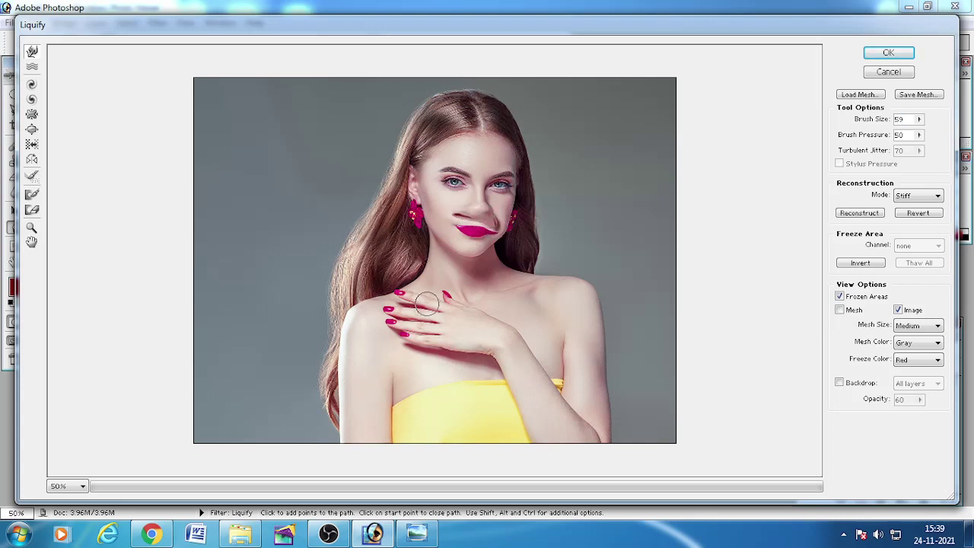
pyautogui.hotkey('ctrl', 'z')
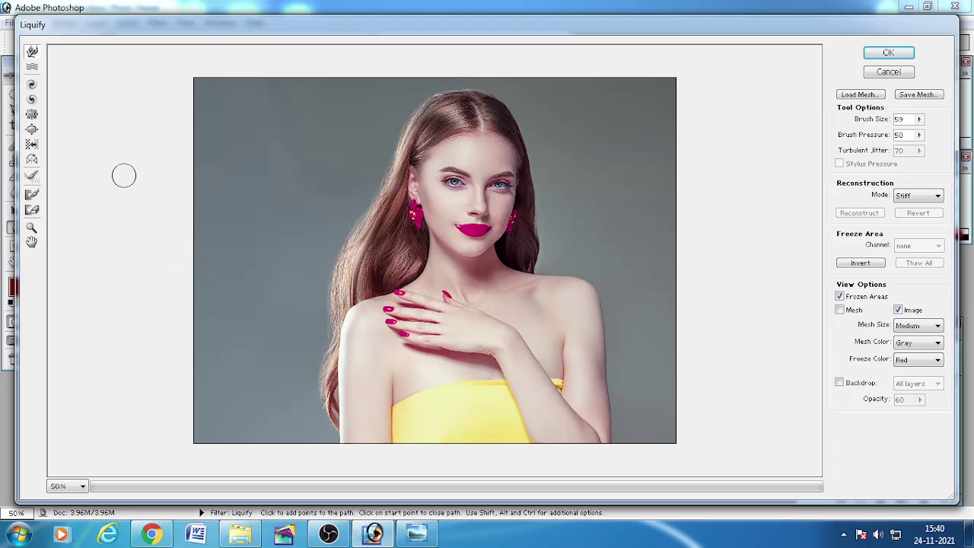
# Step: Ruffle the left eye with Turbulence, then twirl the left earring and nose clockwise
pyautogui.click(452, 186)
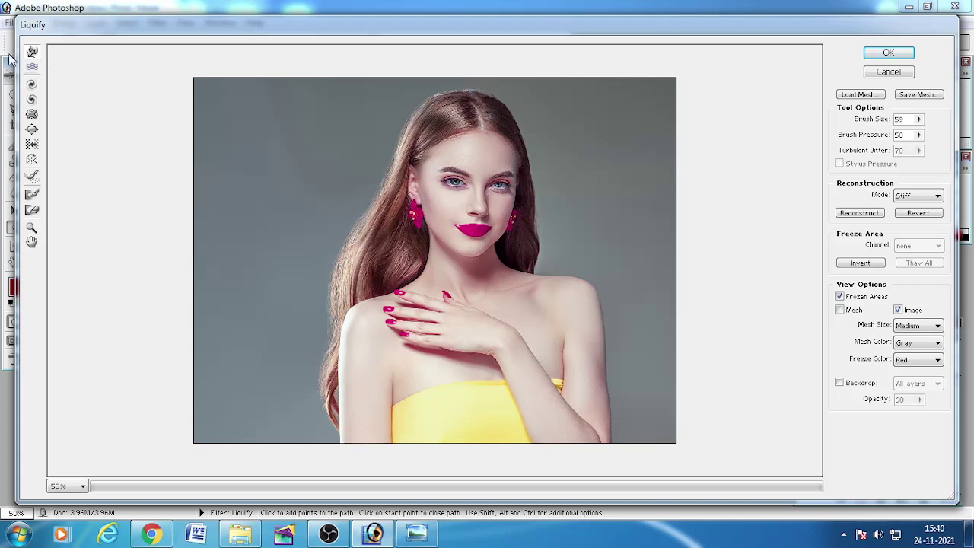
pyautogui.click(32, 67)
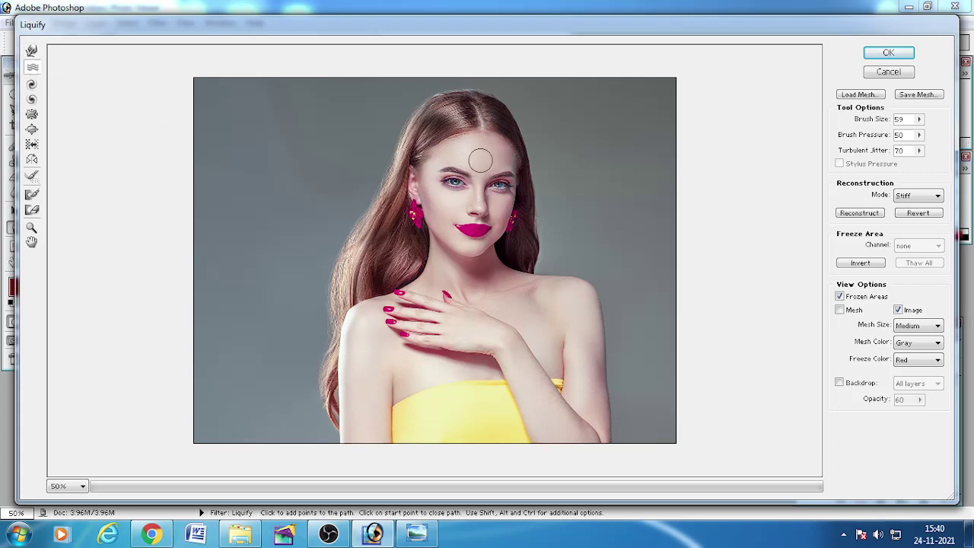
pyautogui.moveTo(480, 160); pyautogui.dragTo(453, 185)
pyautogui.click(31, 100)
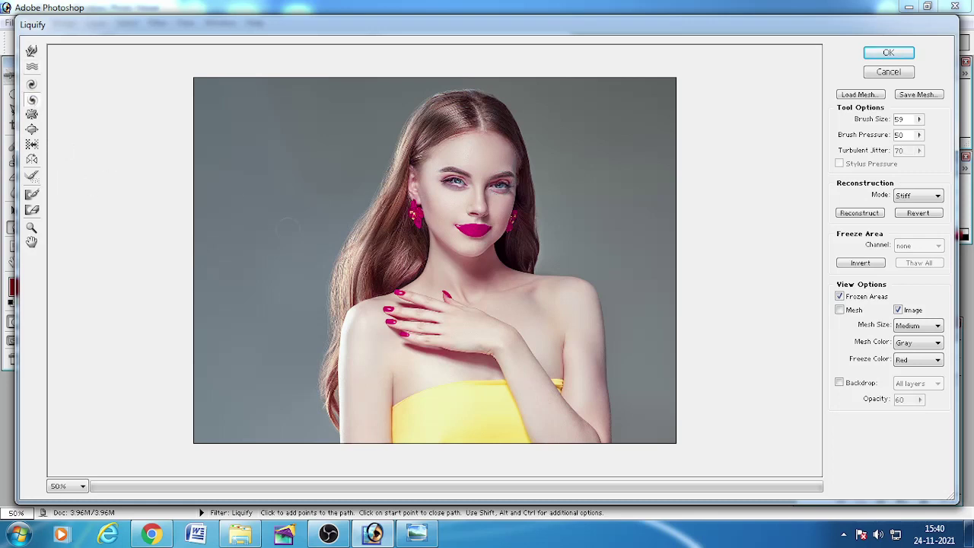
pyautogui.moveTo(415, 216); pyautogui.dragTo(416, 216)
pyautogui.moveTo(479, 209); pyautogui.dragTo(479, 210)
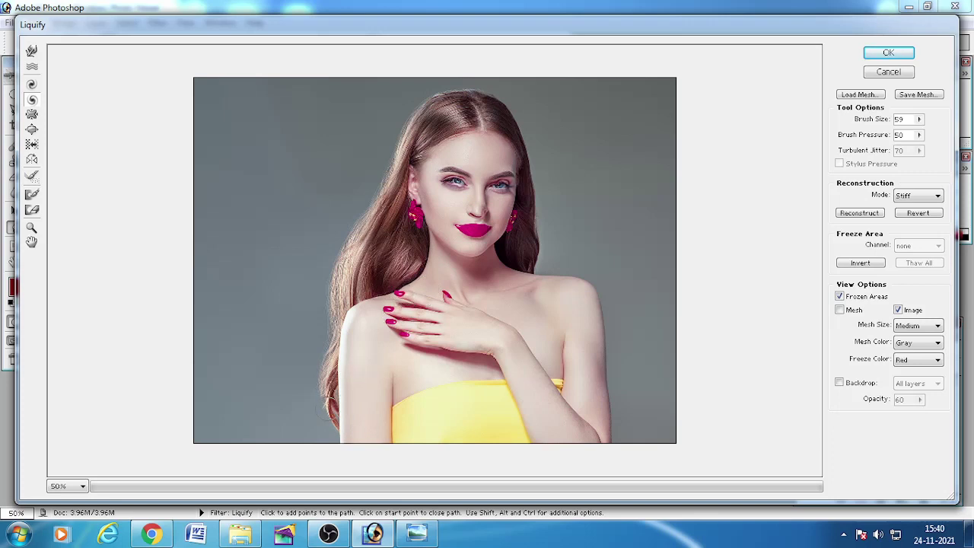
# Step: Bloat the right eye region and apply the Liquify distortions
pyautogui.click(34, 117)
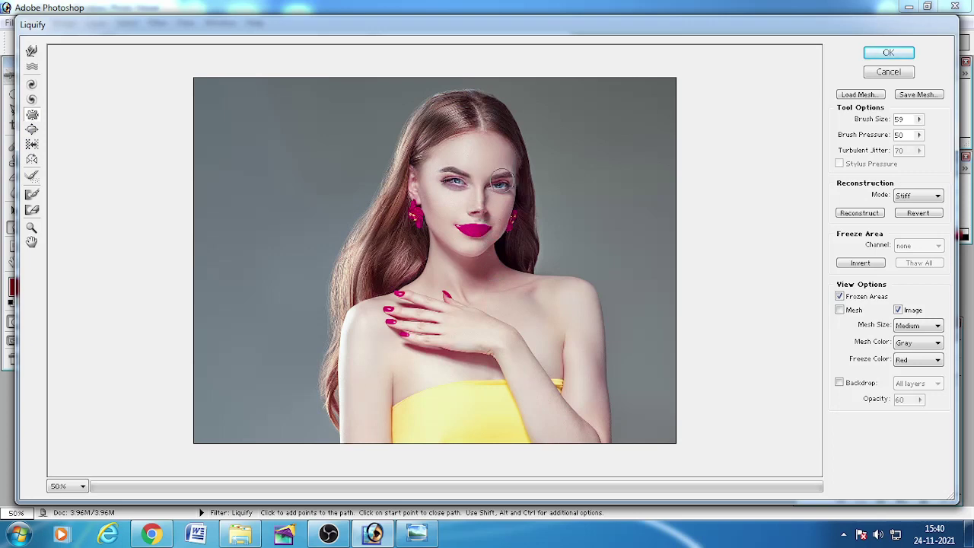
pyautogui.click(501, 180)
pyautogui.click(32, 129)
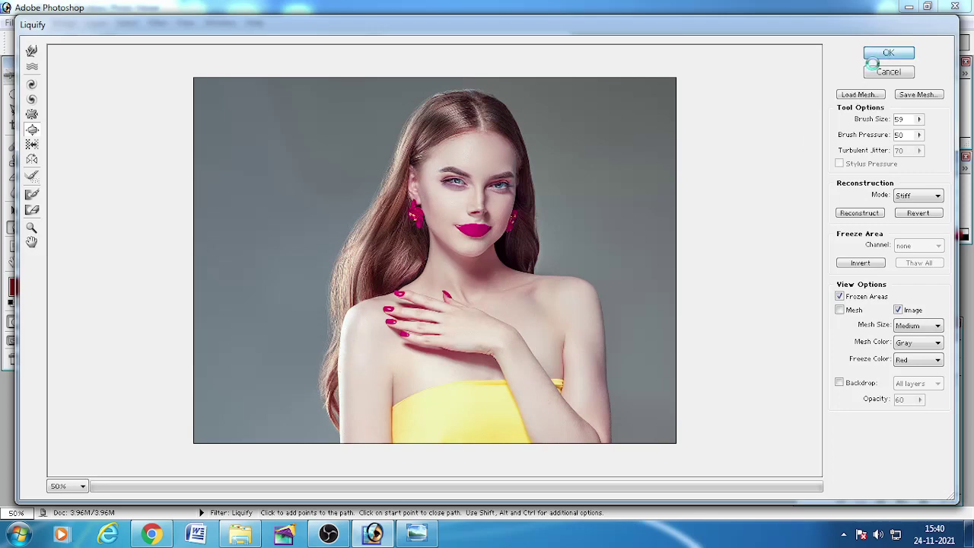
pyautogui.click(875, 54)
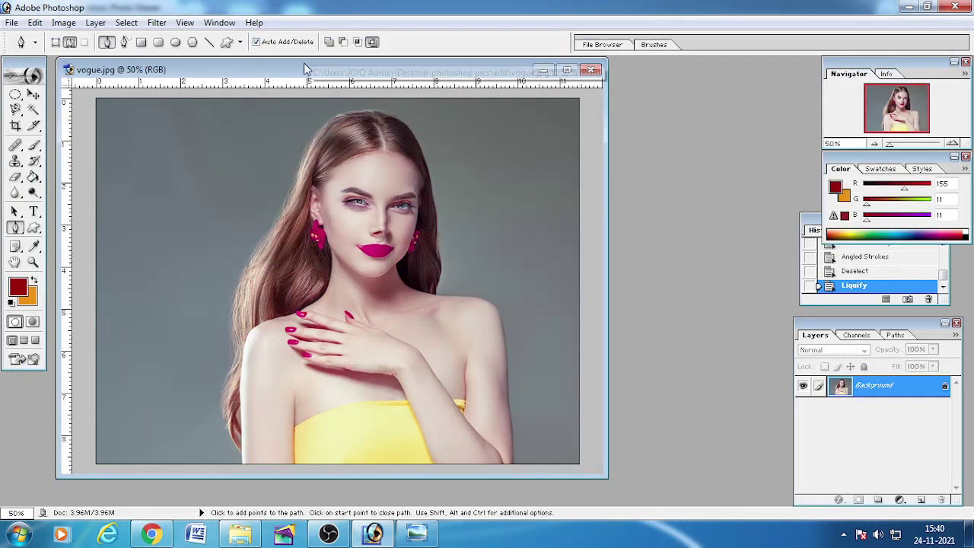
# Step: Move the vogue.jpg window slightly right and down, then dismiss the Filter menu
pyautogui.moveTo(304, 67); pyautogui.dragTo(331, 78)
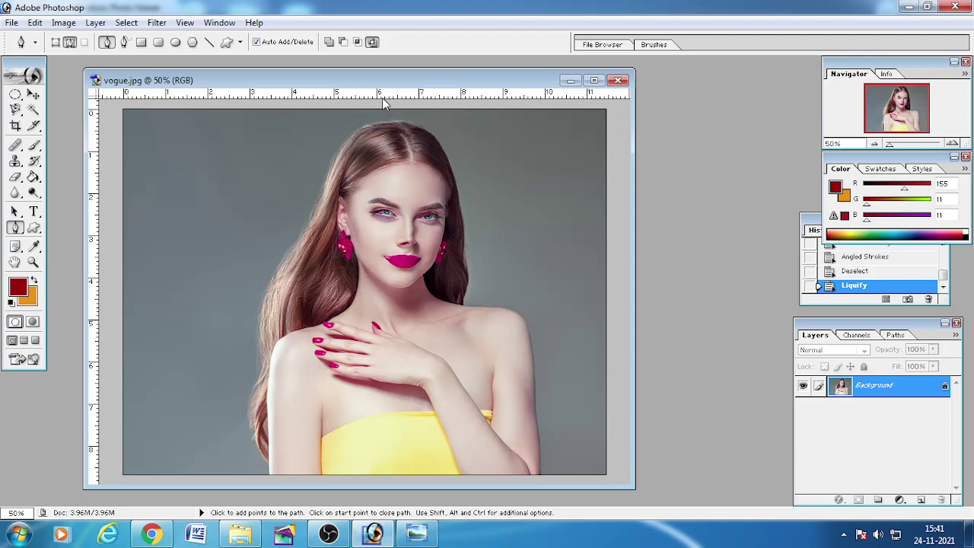
pyautogui.click(157, 22)
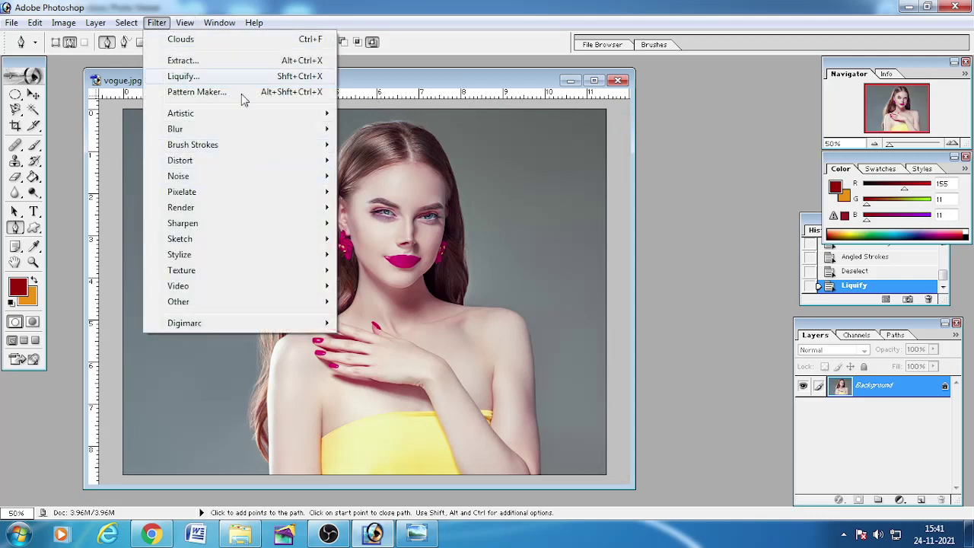
pyautogui.click(396, 84)
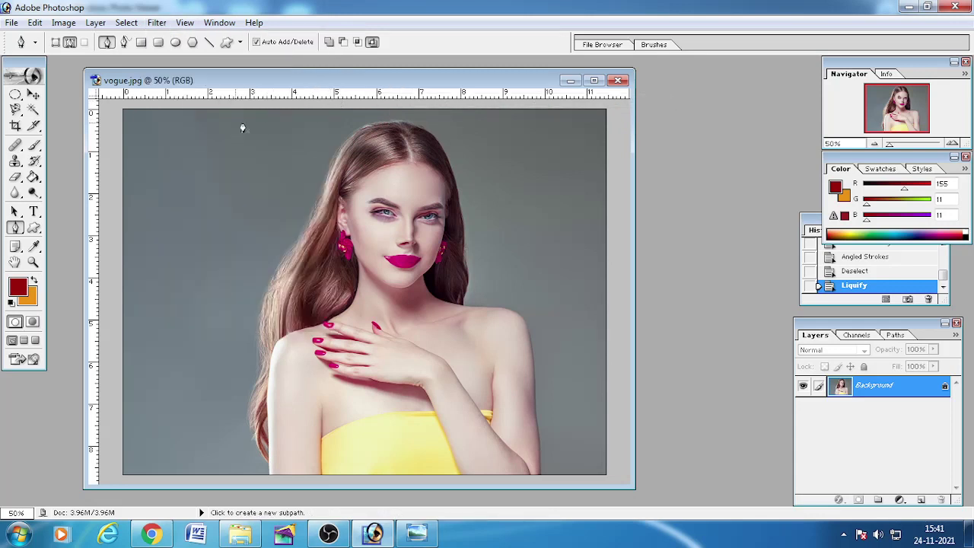